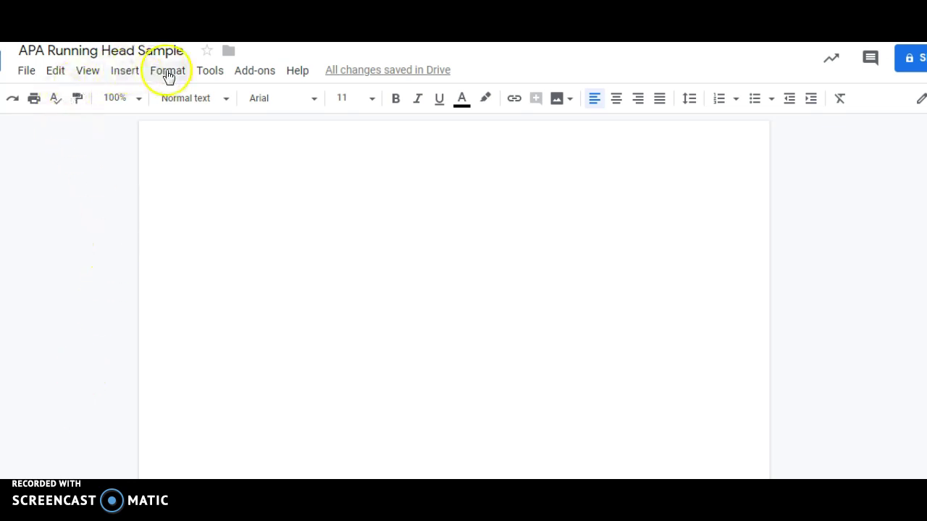
# Confirm the page setup as Letter portrait with 1-inch margins on all sides.
pyautogui.click(34, 72)
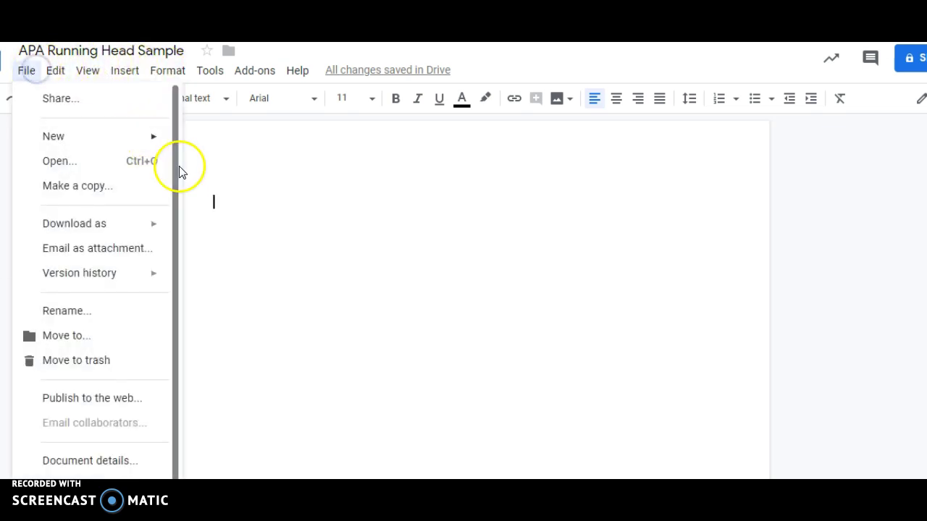
pyautogui.moveTo(175, 185); pyautogui.dragTo(169, 330)
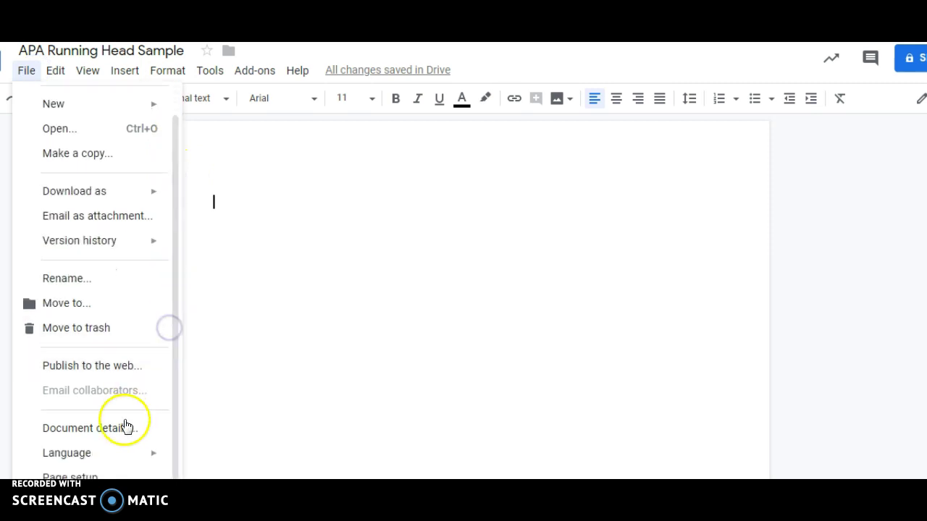
pyautogui.click(98, 476)
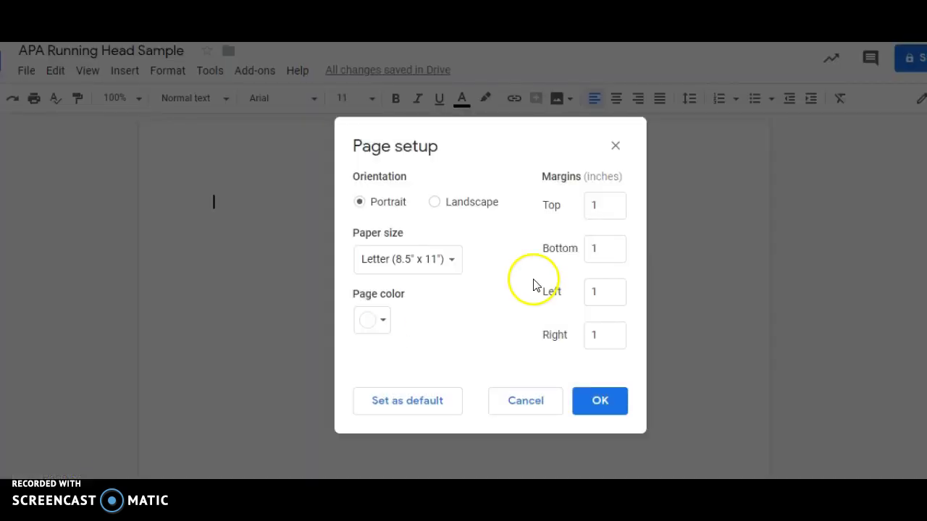
pyautogui.click(601, 405)
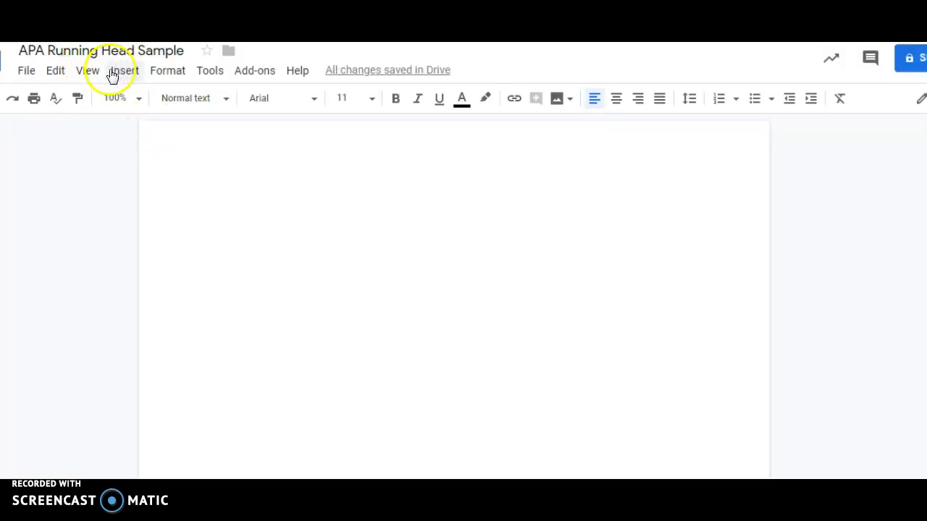
# Set the document's line spacing to Double from the Format menu.
pyautogui.click(169, 75)
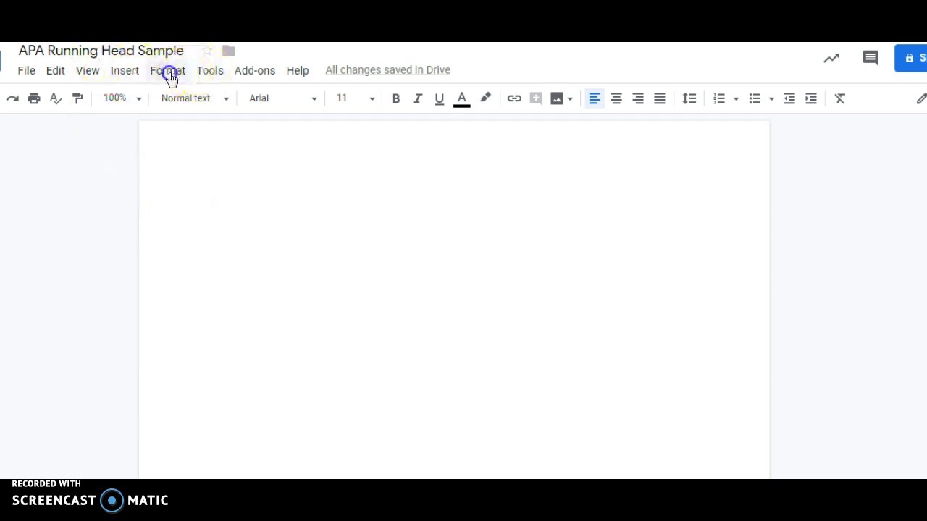
pyautogui.moveTo(186, 129)
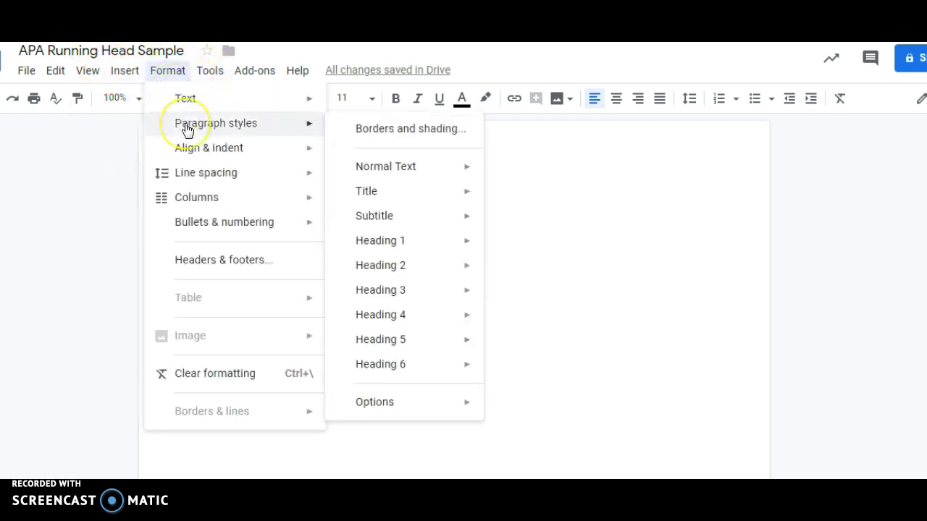
pyautogui.moveTo(190, 174)
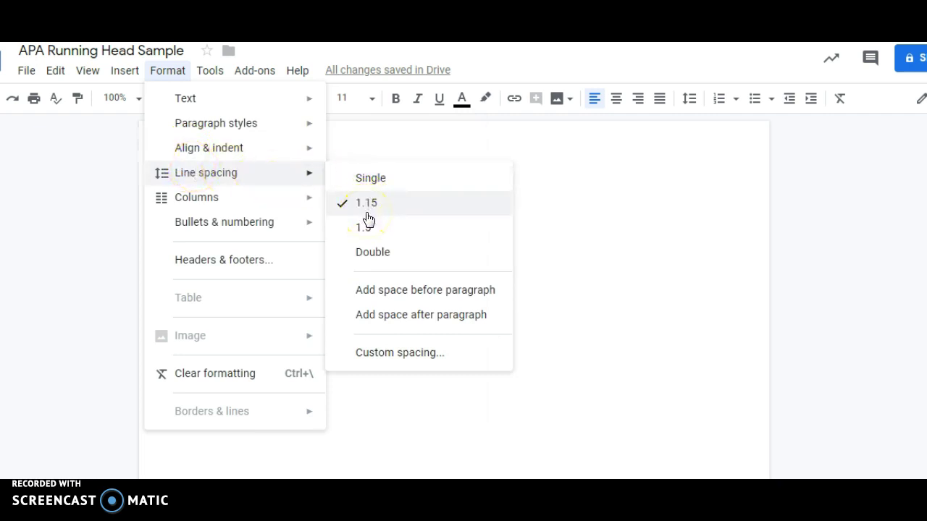
pyautogui.click(367, 251)
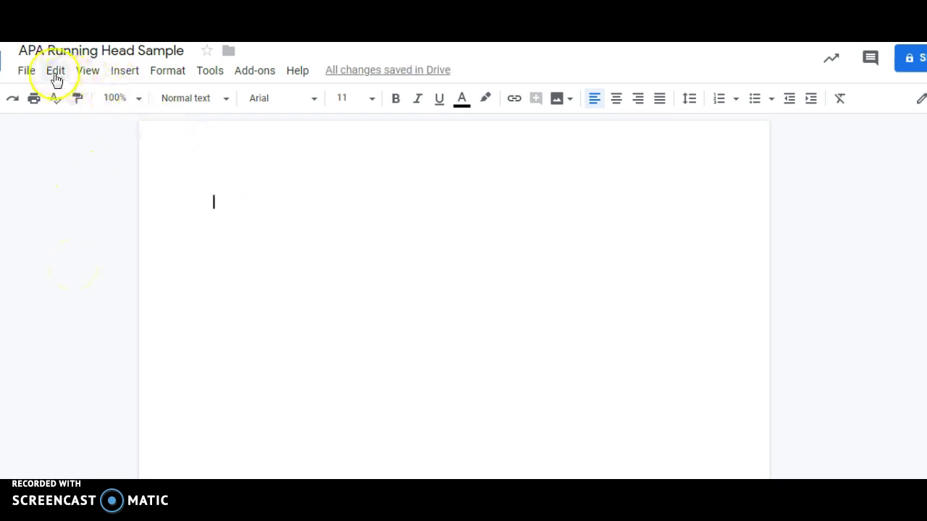
# Add a header with 'Different first page' ticked, then return to the body.
pyautogui.click(132, 76)
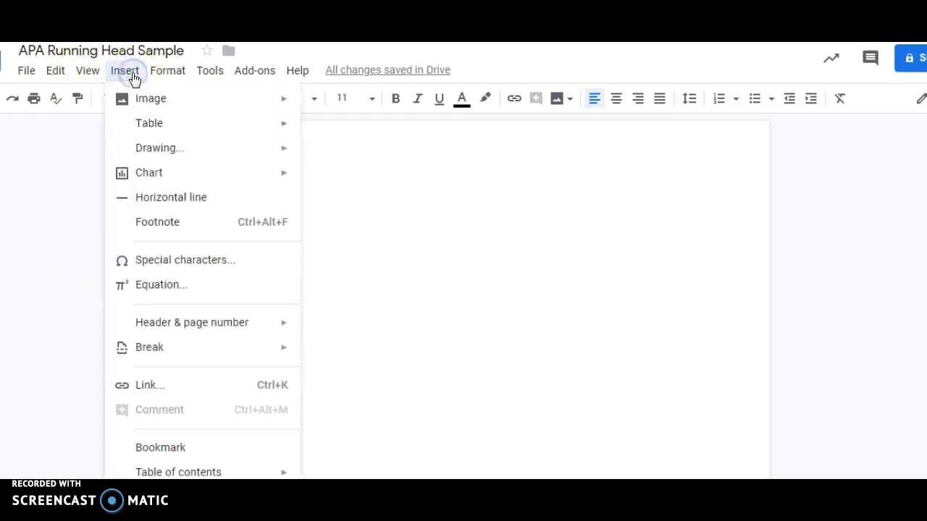
pyautogui.moveTo(182, 325)
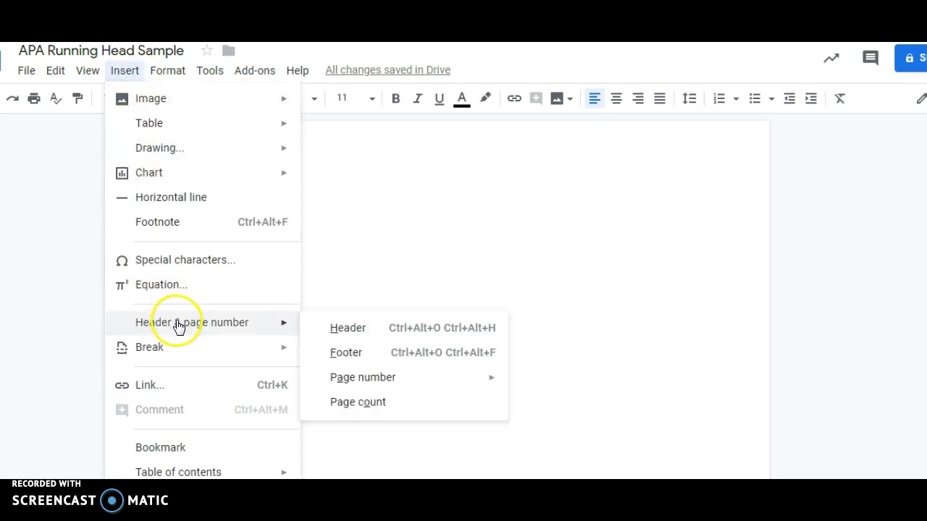
pyautogui.click(343, 331)
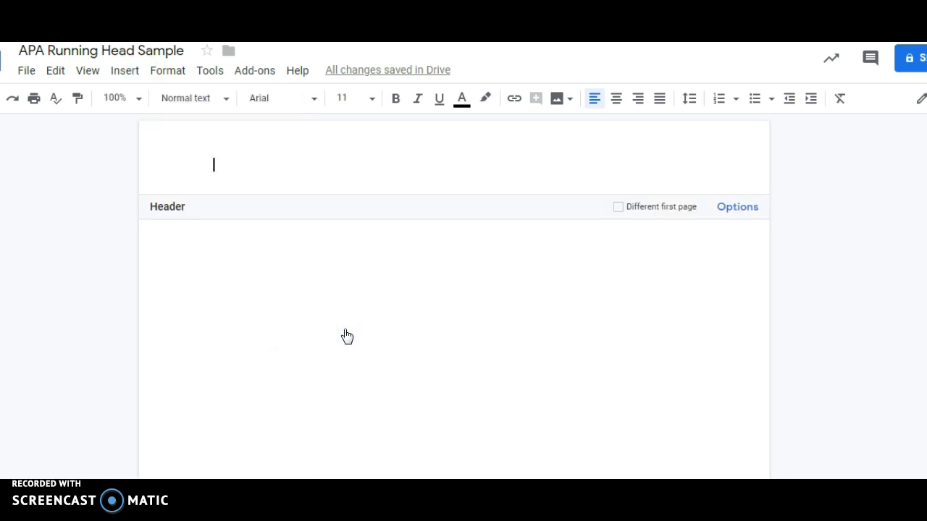
pyautogui.click(618, 207)
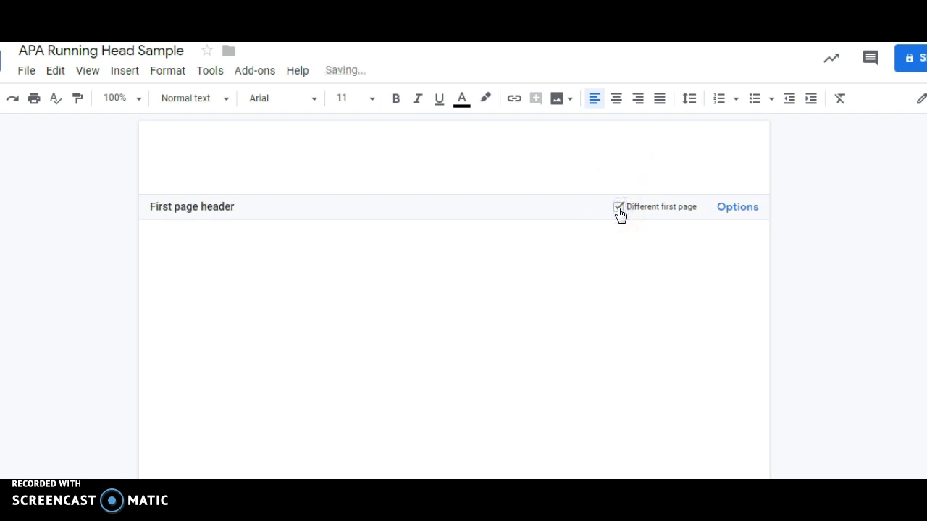
pyautogui.click(301, 294)
# Bring up the page-number layout choices with the caret at the top of the page.
pyautogui.click(142, 150)
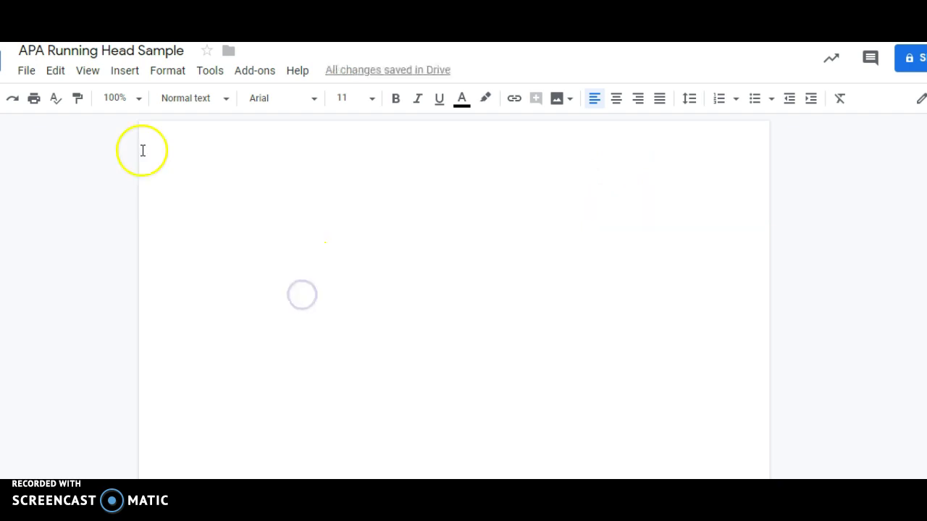
pyautogui.click(126, 75)
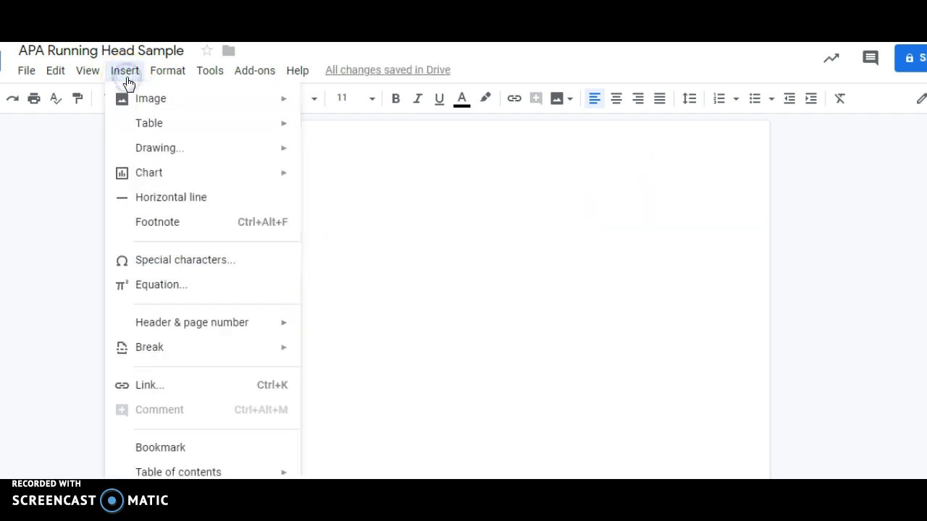
pyautogui.moveTo(190, 327)
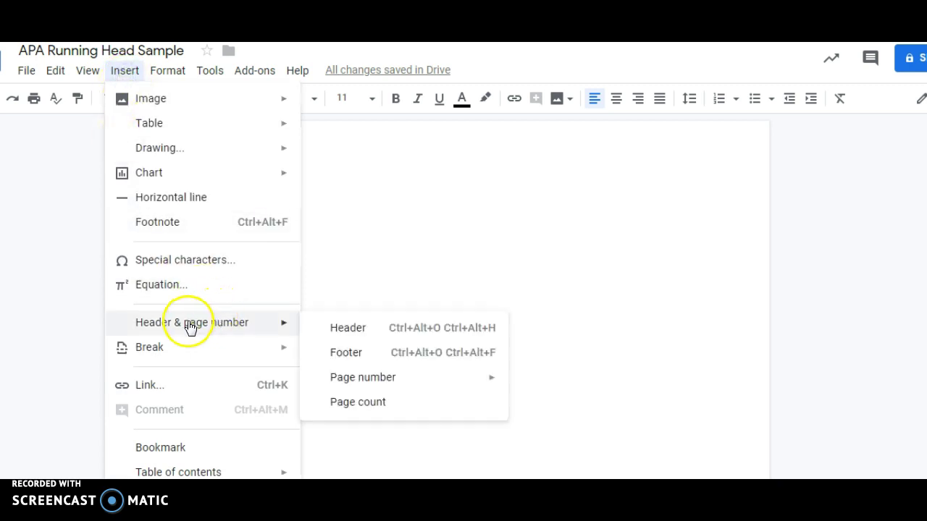
pyautogui.moveTo(364, 379)
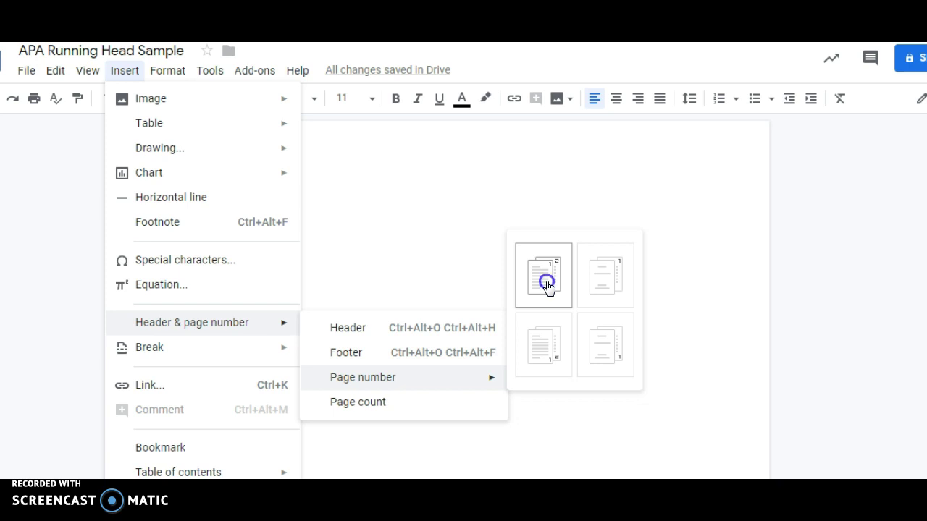
# Add a top-right page number and type 'Running head: APA SAMPLE PAPER' before it.
pyautogui.click(547, 284)
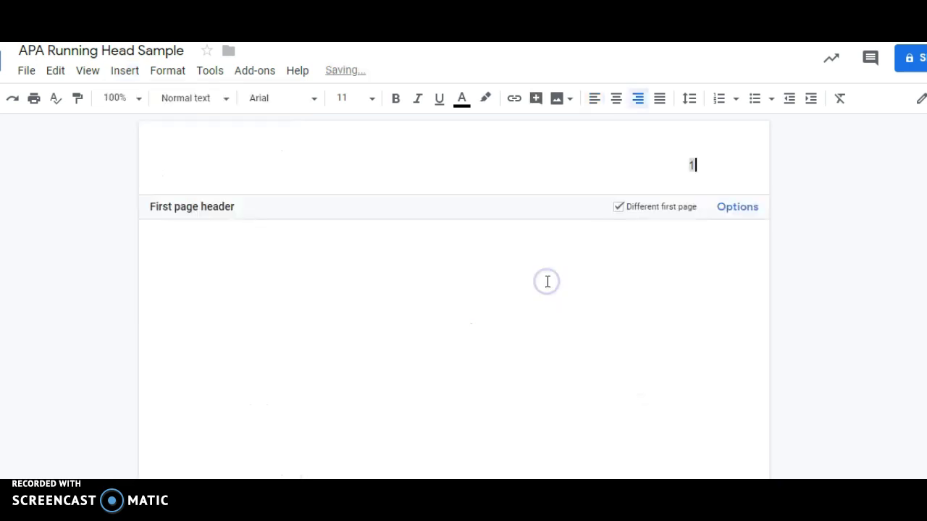
pyautogui.click(693, 162)
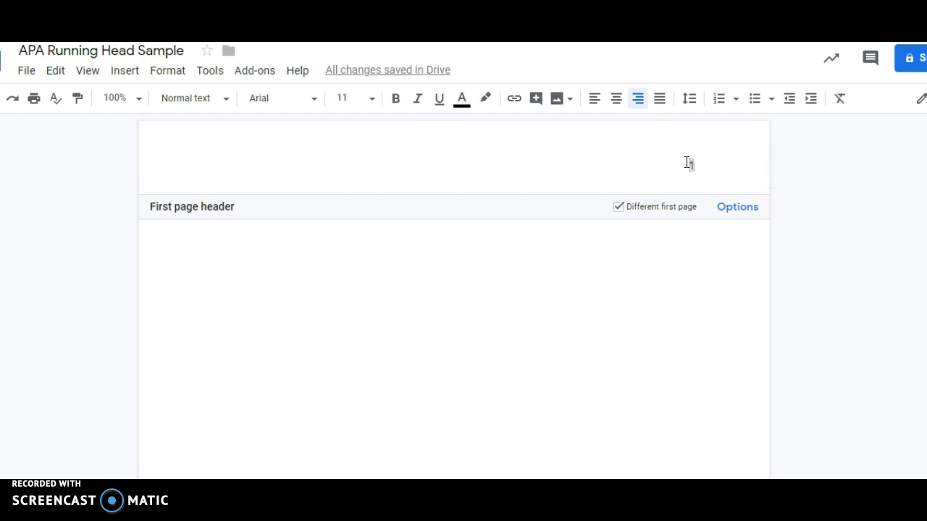
pyautogui.write('Runn')
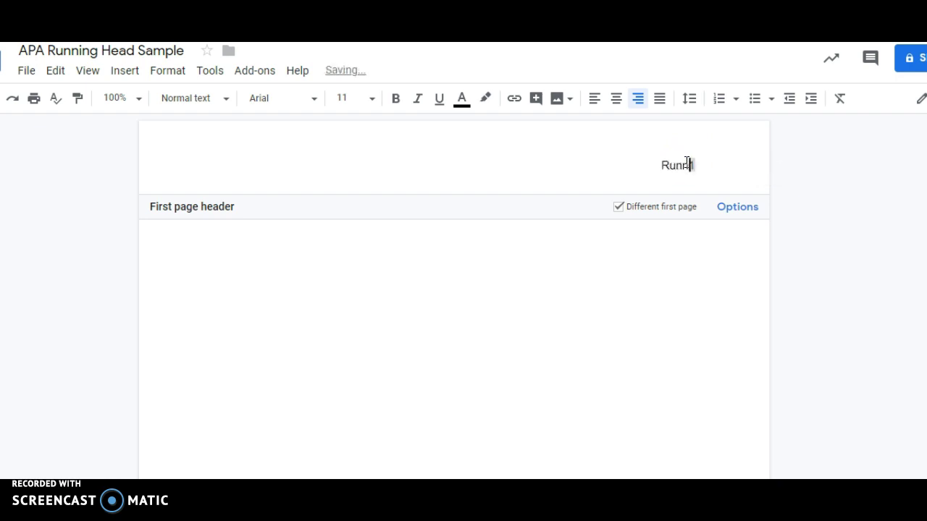
pyautogui.write('ing head')
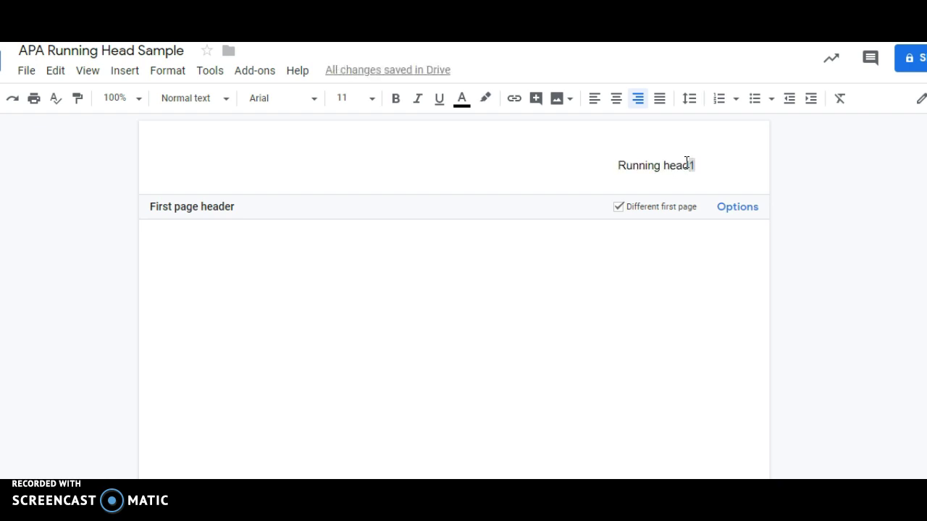
pyautogui.write(':')
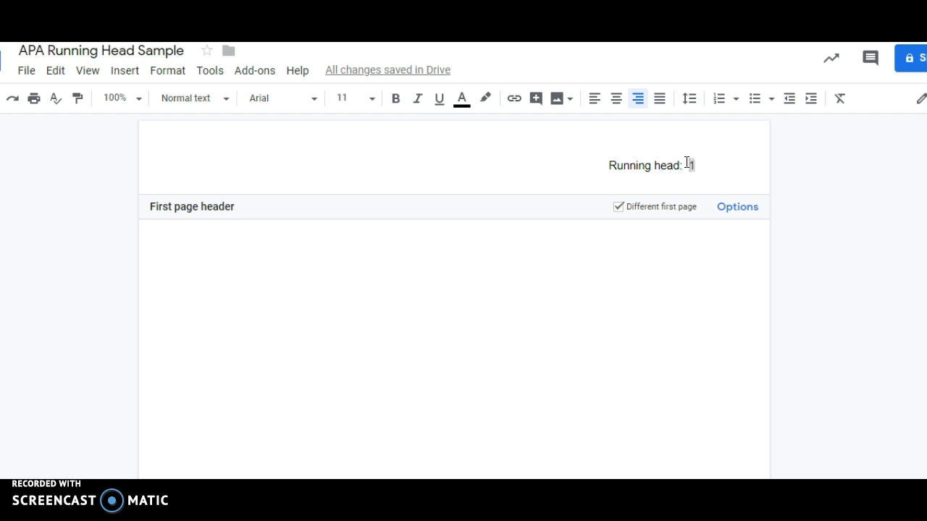
pyautogui.write('  APA SAMPLE')
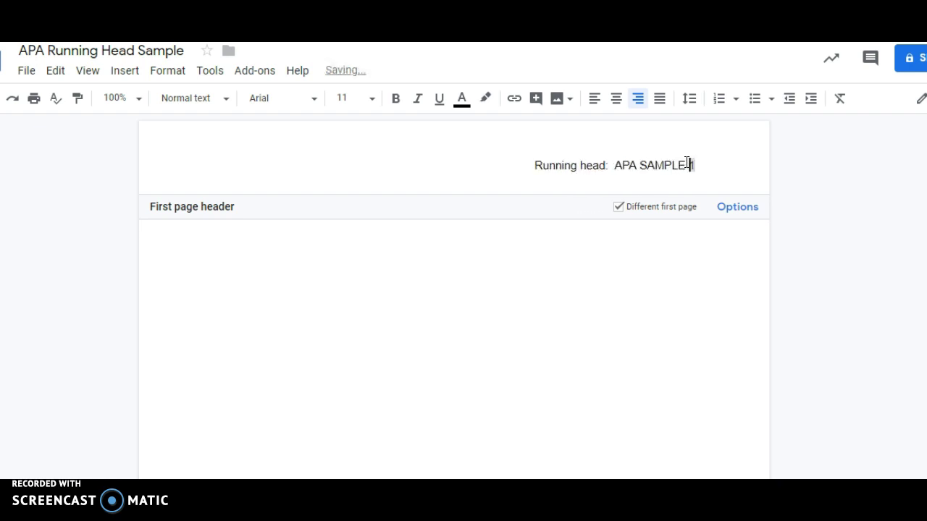
pyautogui.write(' PAPER')
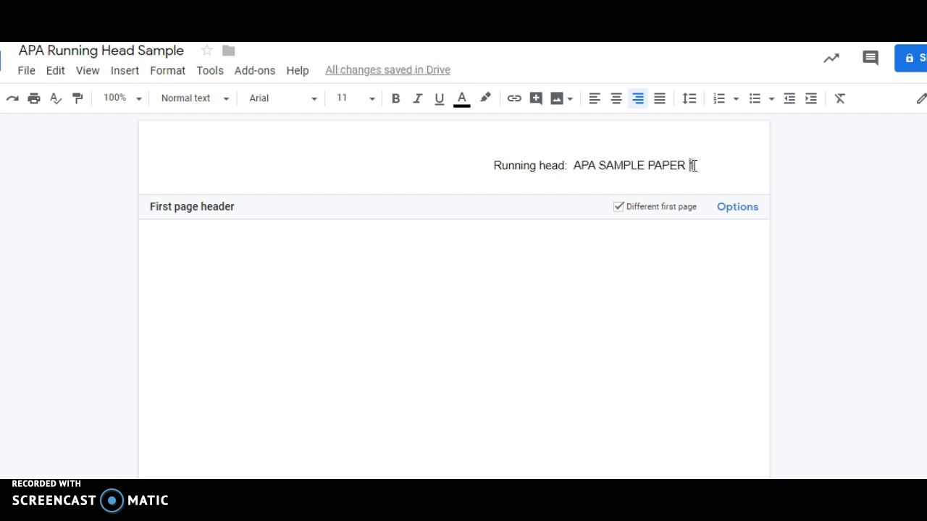
# Format the first-page running head line as Times New Roman, size 12.
pyautogui.moveTo(693, 165); pyautogui.dragTo(488, 166)
pyautogui.click(308, 97)
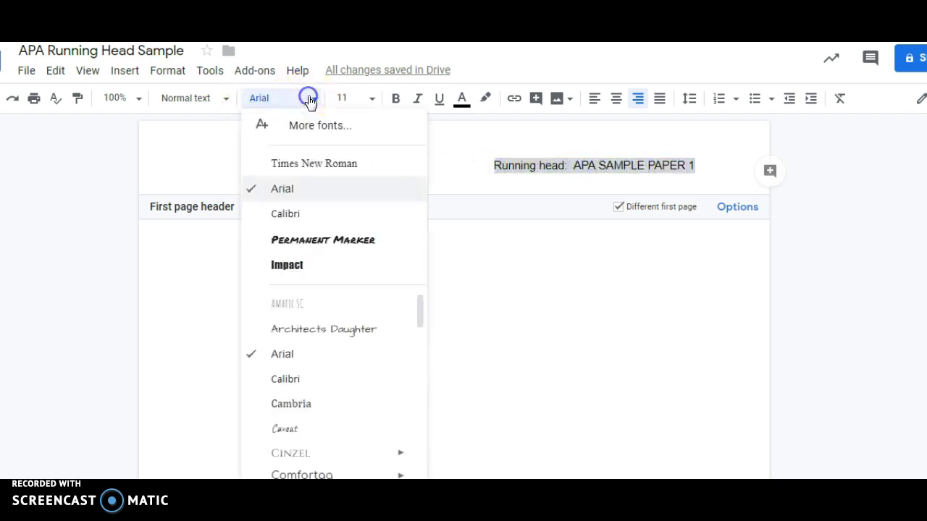
pyautogui.click(303, 177)
pyautogui.click(360, 98)
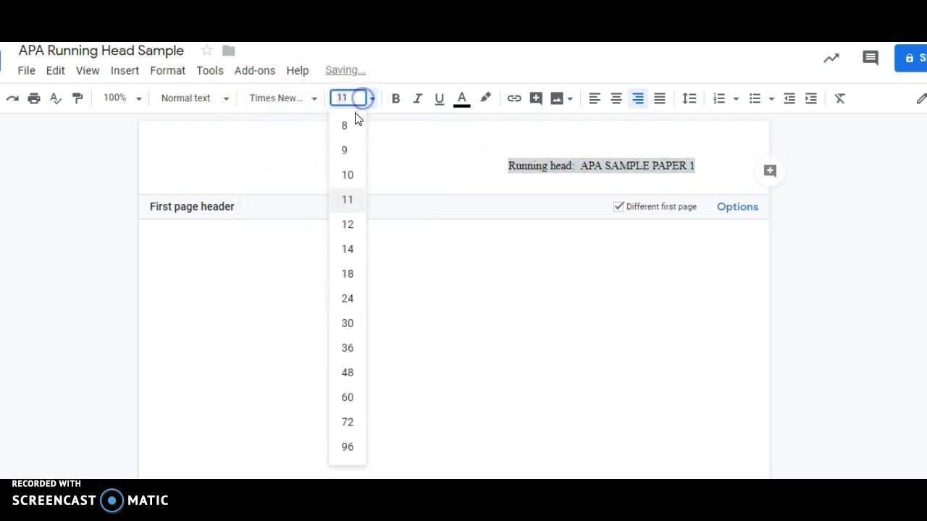
pyautogui.click(348, 226)
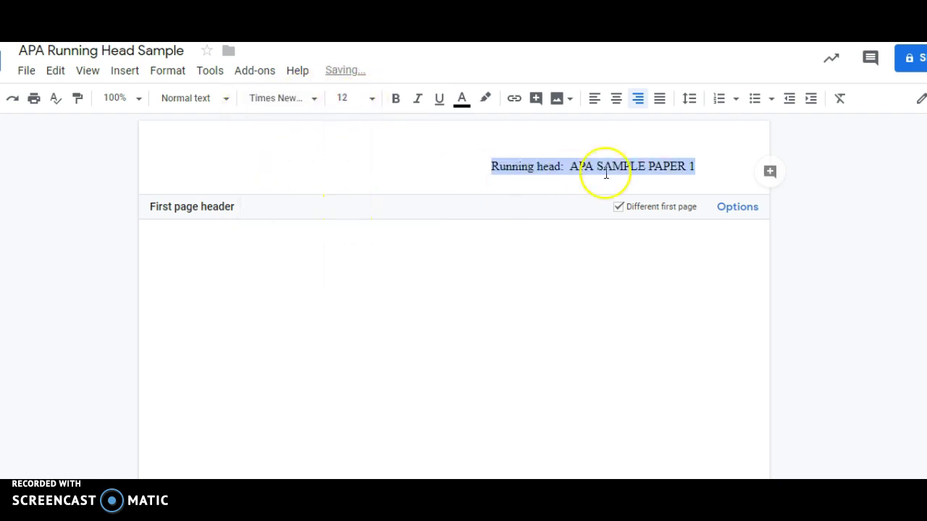
# Trim extra spaces so page number 1 stays on the header line, then return to the body.
pyautogui.click(686, 166)
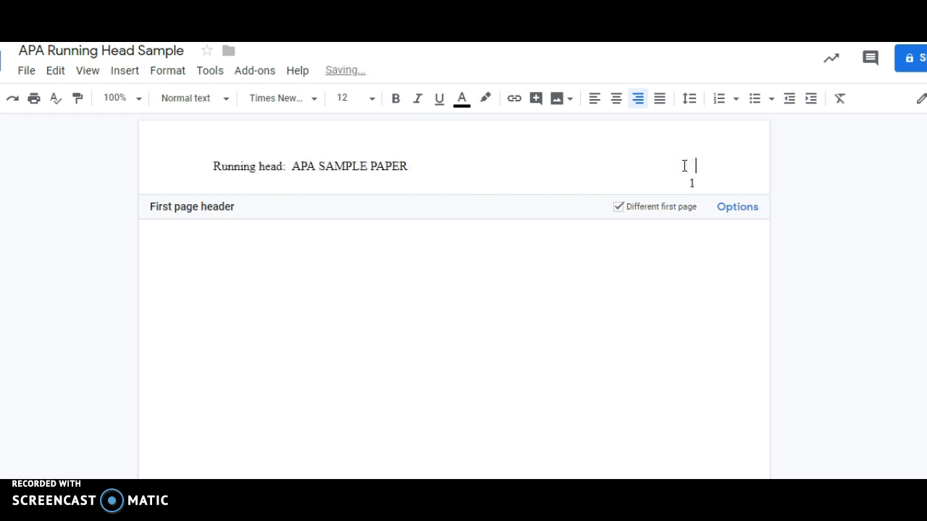
pyautogui.press('BackSpace')
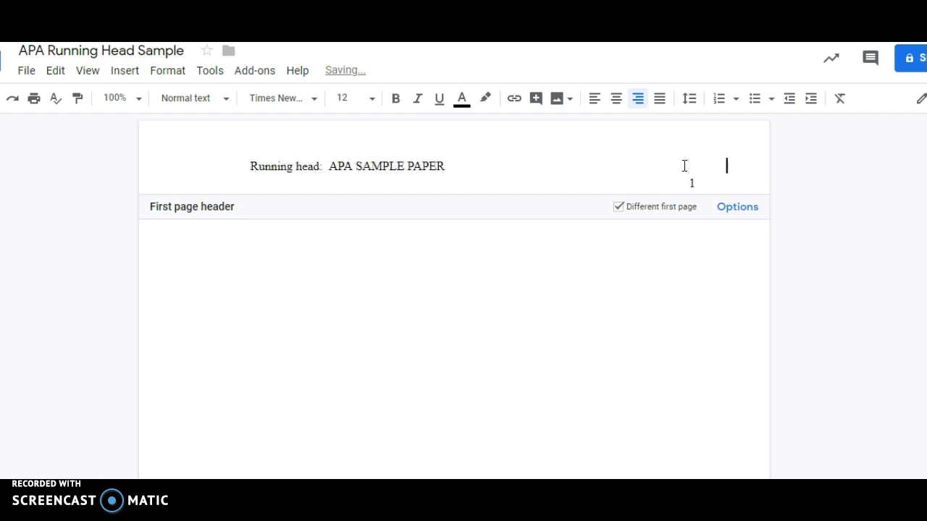
pyautogui.press('BackSpace')
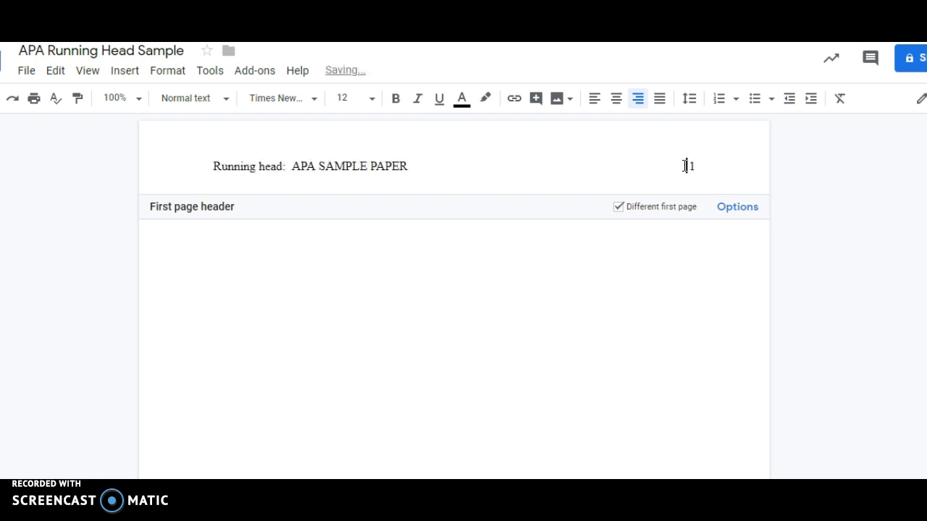
pyautogui.click(683, 165)
pyautogui.press('BackSpace')
pyautogui.click(685, 164)
pyautogui.click(718, 170)
pyautogui.click(567, 154)
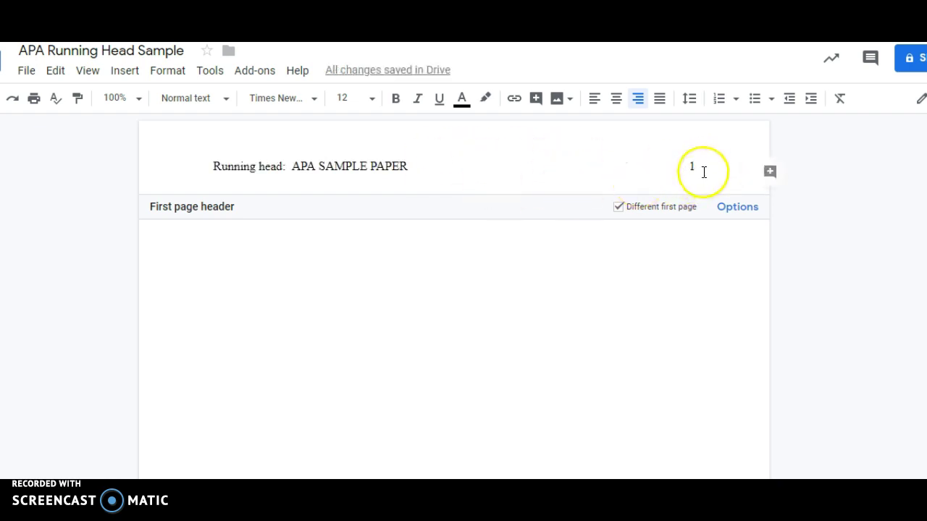
pyautogui.doubleClick(693, 170)
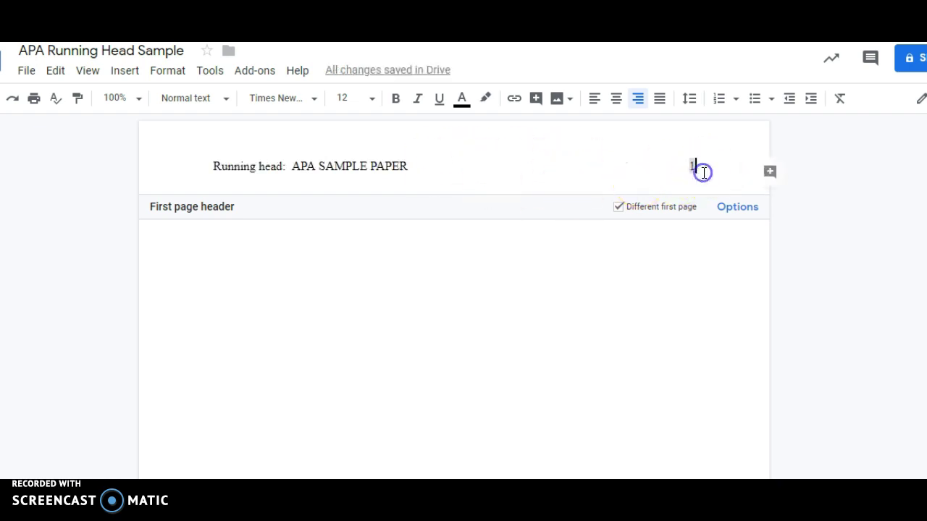
pyautogui.click(645, 302)
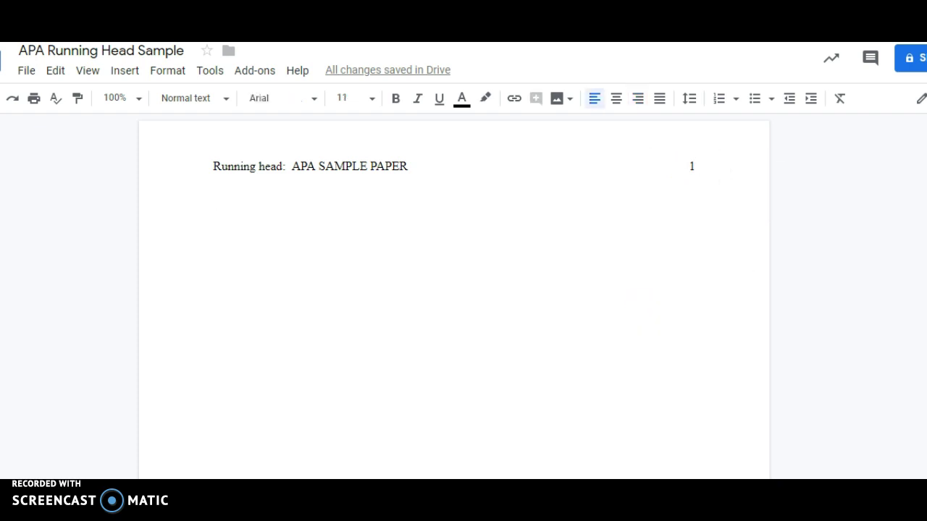
pyautogui.scroll(-3, 637, 304)
pyautogui.click(617, 429)
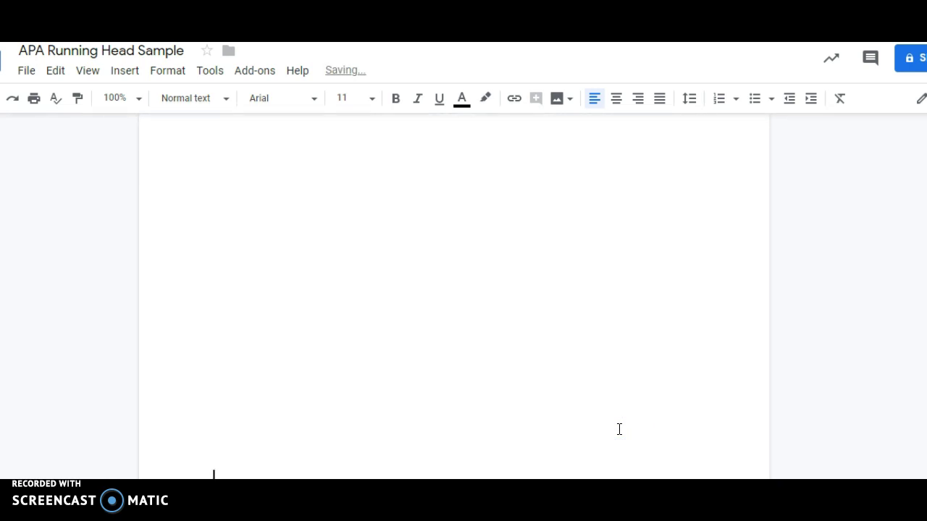
# Start page 2 and type 'APA SAMPLE PAPER' before the page number 2 in its header.
pyautogui.press('Return')
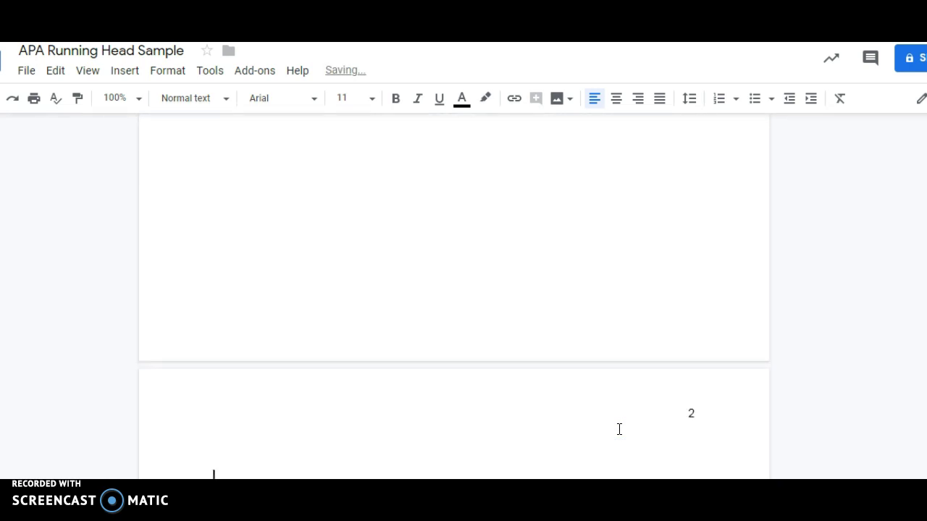
pyautogui.scroll(-1, 619, 430)
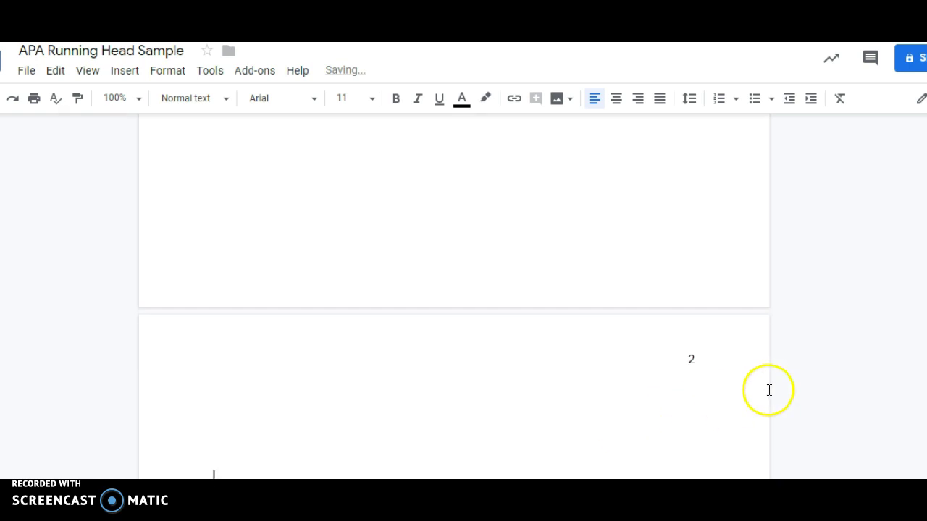
pyautogui.scroll(-2, 670, 405)
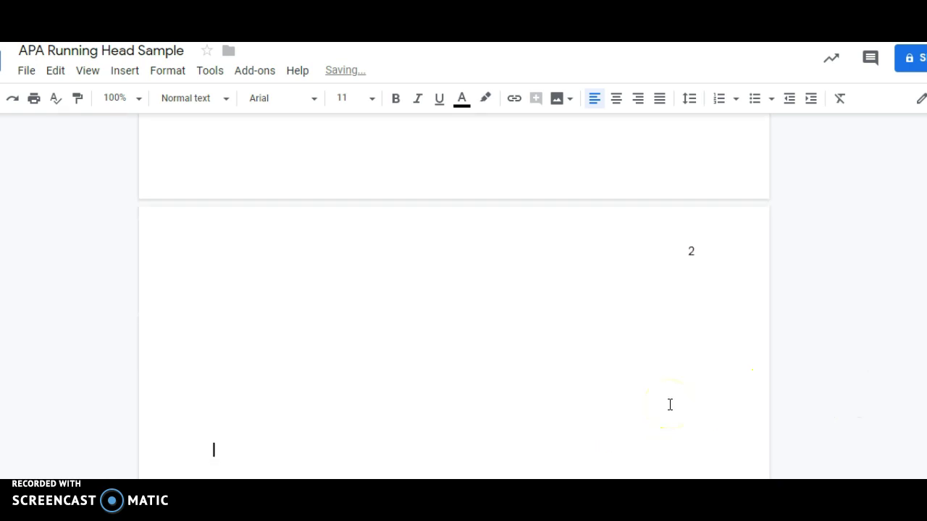
pyautogui.click(685, 253)
pyautogui.hotkey('ctrl', 'shift', 'r')
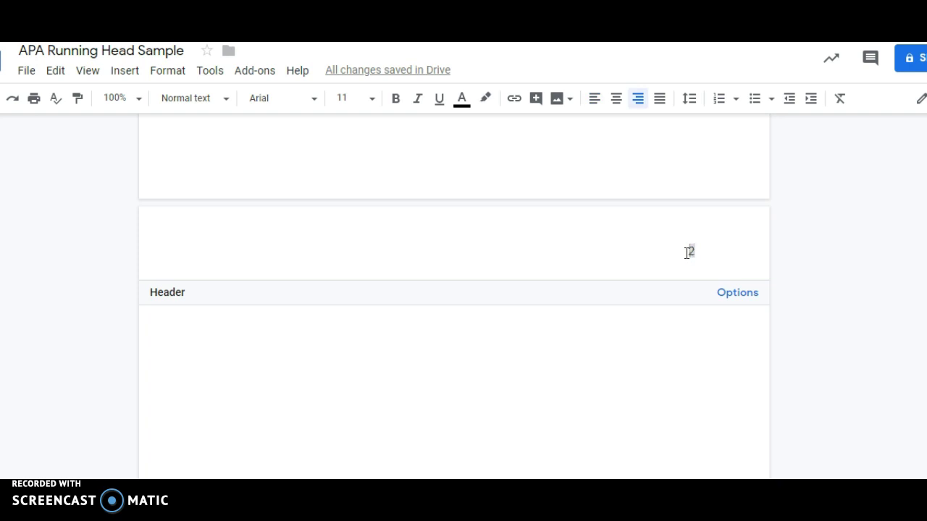
pyautogui.write('APA SAMPLE PAP')
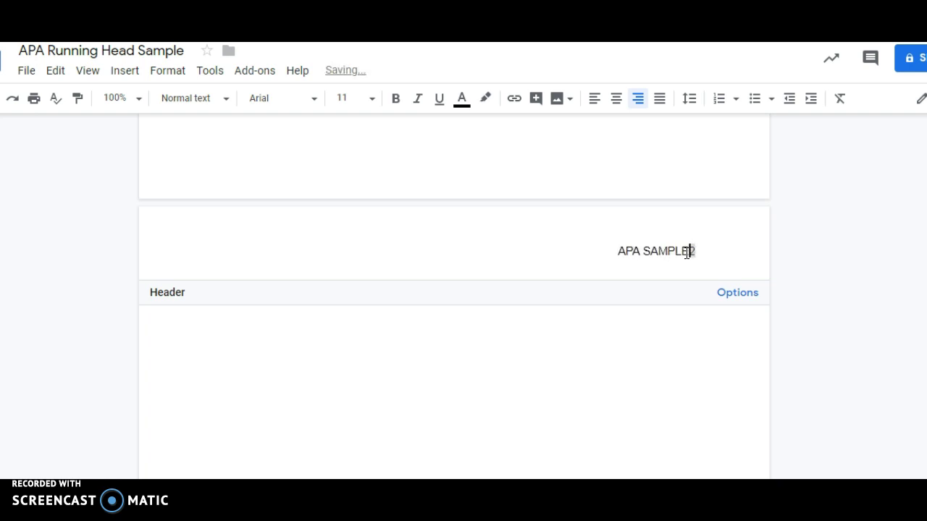
pyautogui.write('ER')
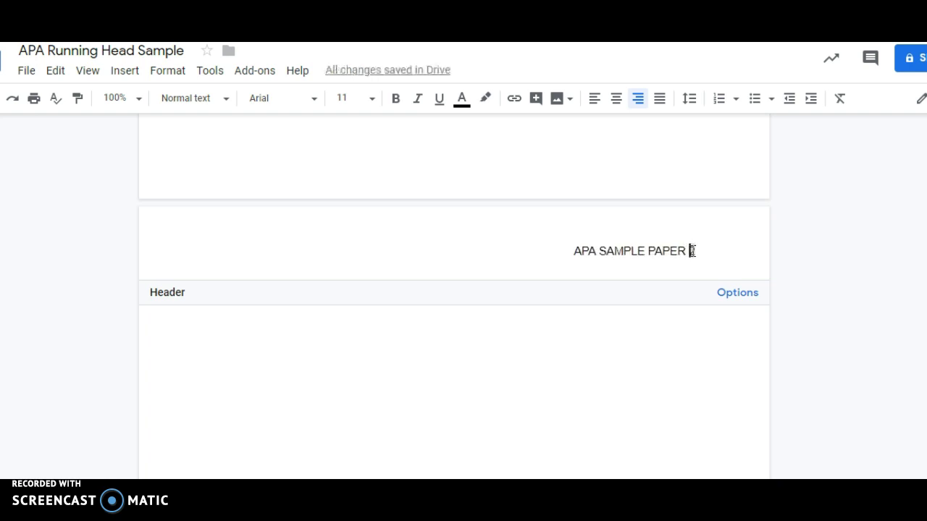
# Make the page-2 header Times New Roman 12, keep the 2 on the line, and return to the body.
pyautogui.moveTo(691, 251); pyautogui.dragTo(558, 243)
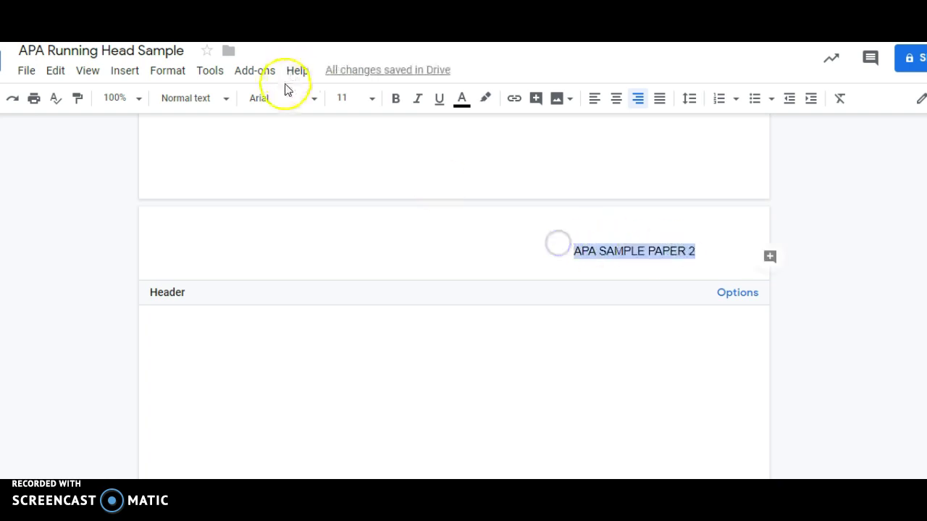
pyautogui.click(313, 97)
pyautogui.click(310, 165)
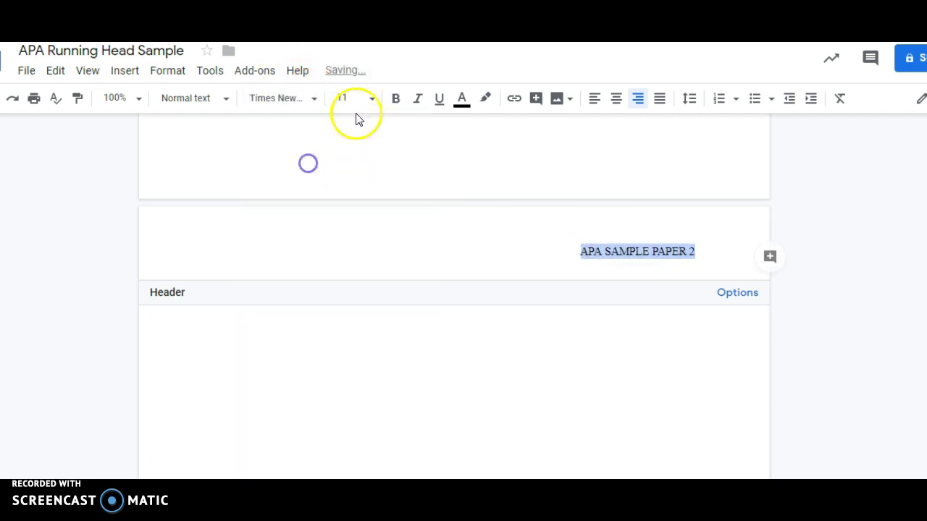
pyautogui.click(371, 100)
pyautogui.click(354, 228)
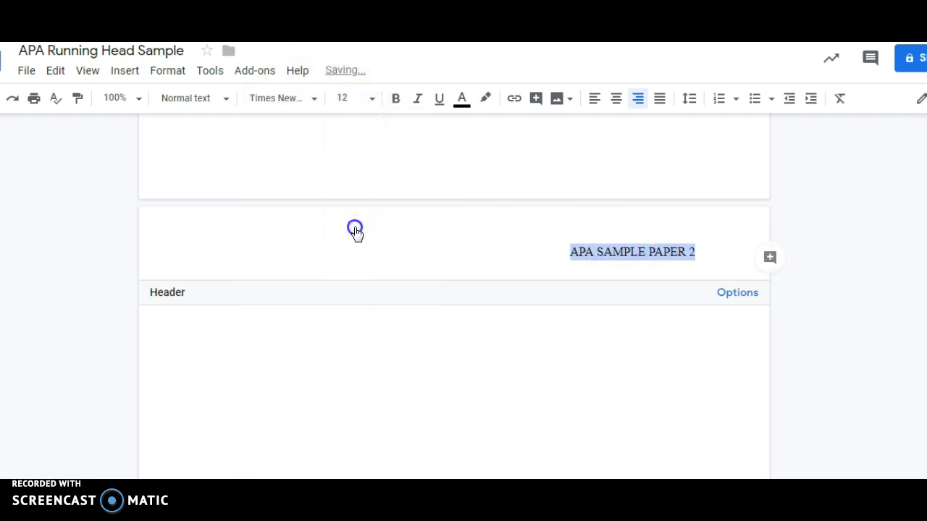
pyautogui.click(684, 257)
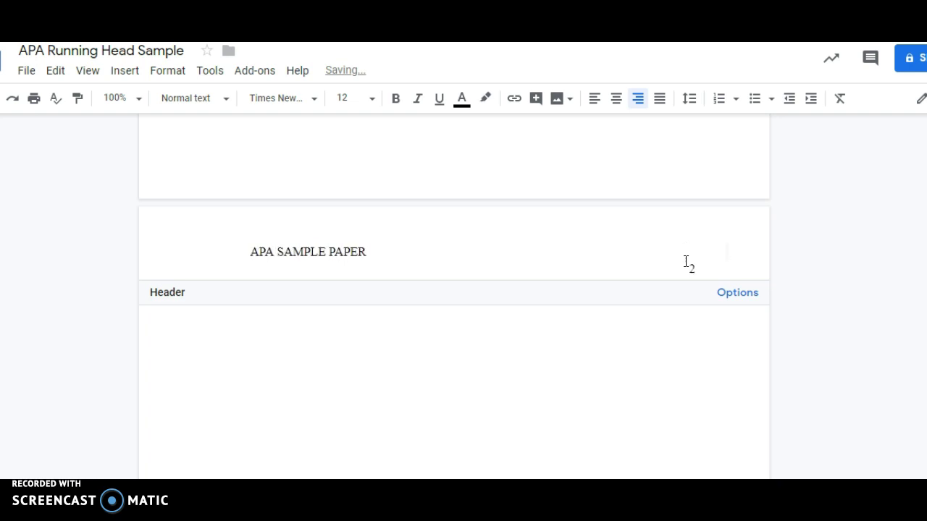
pyautogui.press('BackSpace')
pyautogui.click(454, 347)
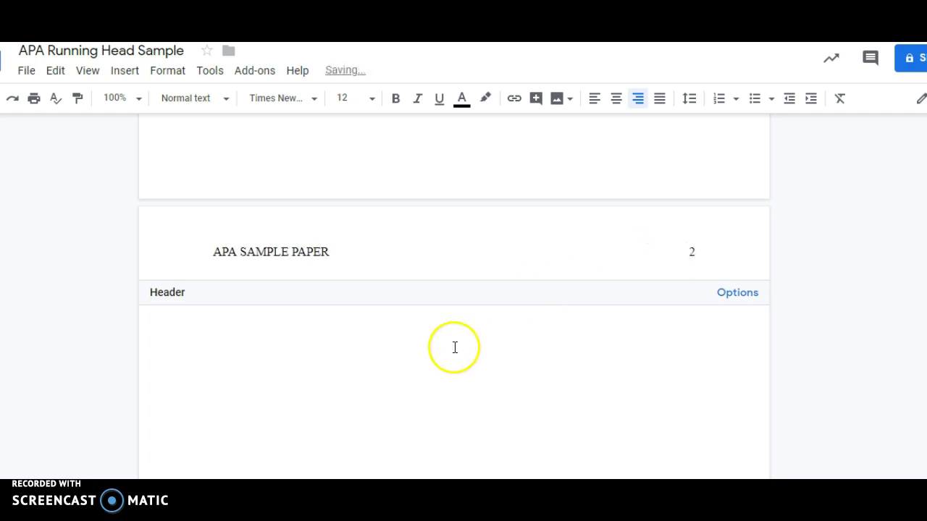
pyautogui.click(454, 348)
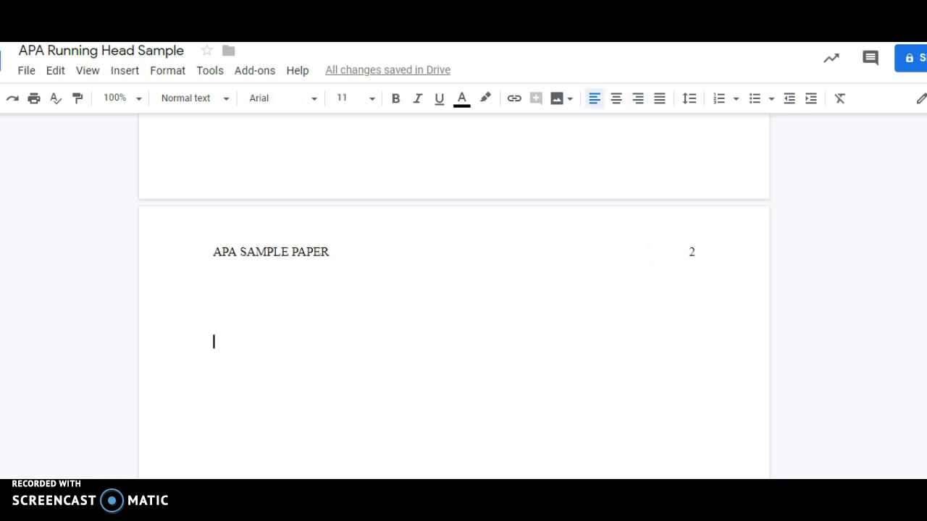
# Add three blank lines, then move the insertion point back up to page 1's first body line.
pyautogui.scroll(-3, 455, 326)
pyautogui.click(644, 408)
pyautogui.press('Return')
pyautogui.press('Return')
pyautogui.press('Return')
pyautogui.press('Return')
pyautogui.press('Return')
pyautogui.press('Return')
pyautogui.press('Return')
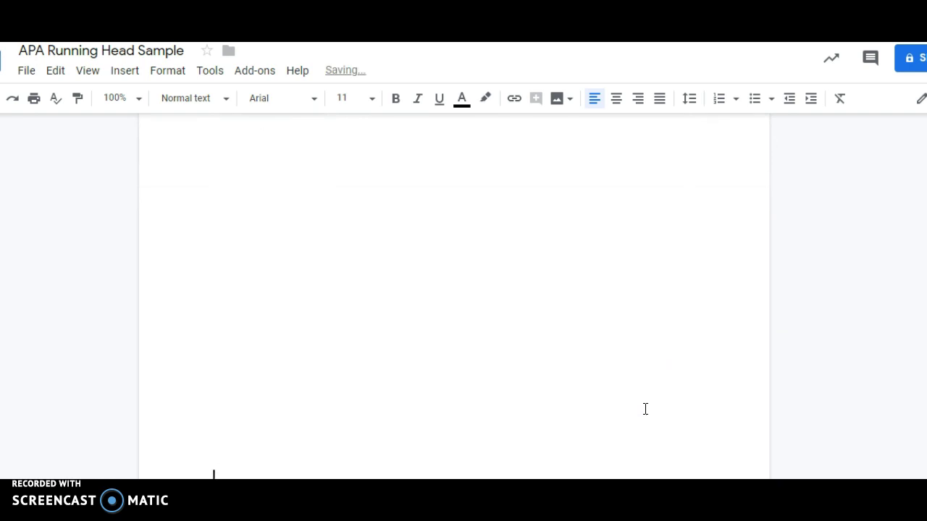
pyautogui.press('Return')
pyautogui.press('Return')
pyautogui.press('Return')
pyautogui.press('Return')
pyautogui.press('Return')
pyautogui.press('Return')
pyautogui.press('Return')
pyautogui.press('Return')
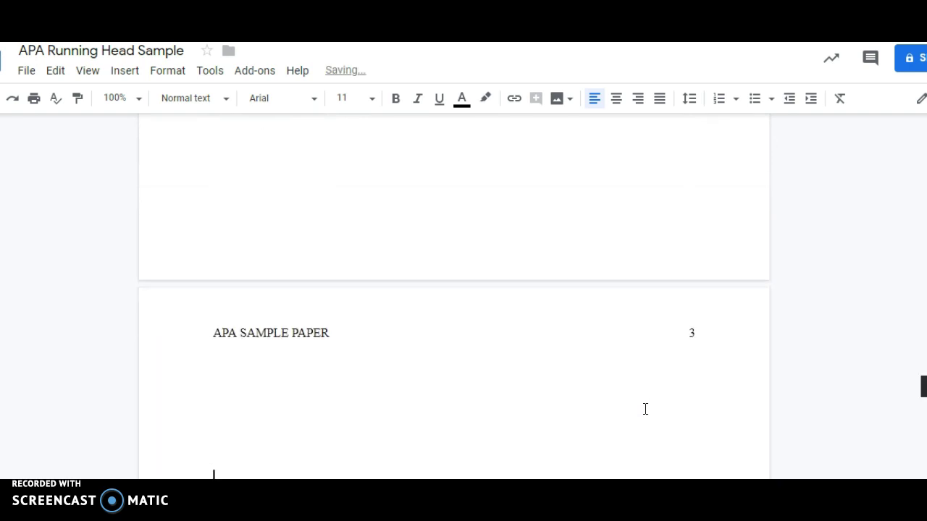
pyautogui.press('Return')
pyautogui.press('Return')
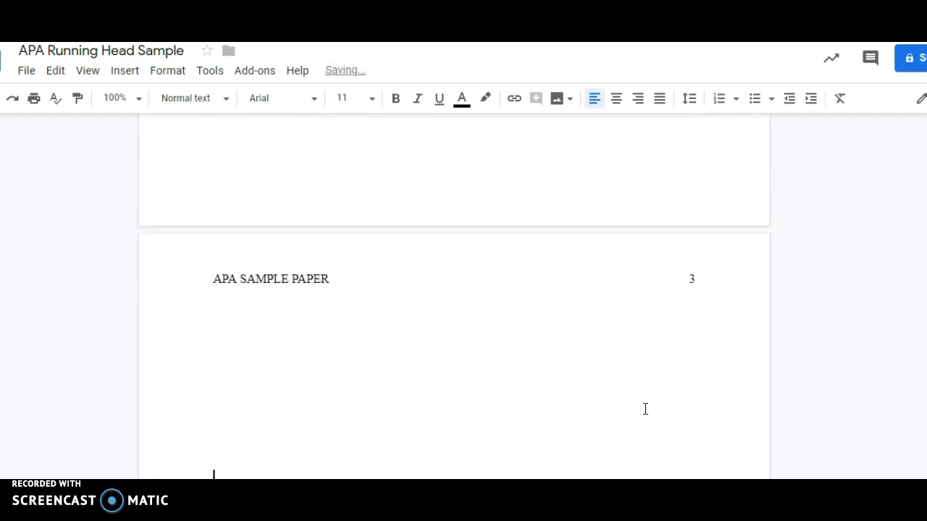
pyautogui.press('Up')
pyautogui.press('Up')
pyautogui.press('Up')
pyautogui.press('Up')
pyautogui.press('Up')
pyautogui.press('Up')
pyautogui.press('Up')
pyautogui.press('Up')
pyautogui.press('Up')
pyautogui.press('Up')
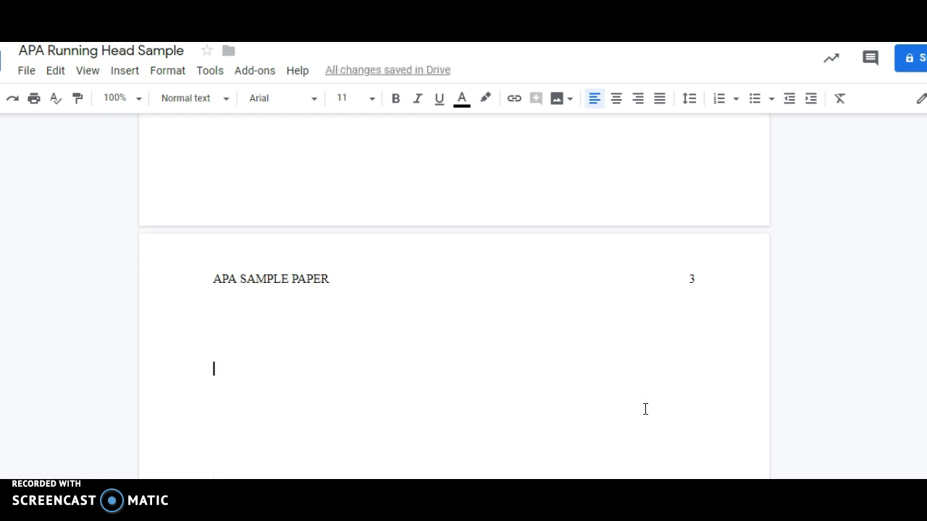
pyautogui.press('Up')
pyautogui.press('Up')
pyautogui.press('Up')
pyautogui.press('Up')
pyautogui.press('Up')
pyautogui.press('Up')
pyautogui.press('Up')
pyautogui.press('Up')
pyautogui.press('Up')
pyautogui.press('Up')
pyautogui.press('Up')
pyautogui.press('Up')
pyautogui.press('Up')
pyautogui.press('Up')
pyautogui.press('Up')
pyautogui.press('Up')
pyautogui.press('Up')
pyautogui.press('Up')
pyautogui.press('Up')
pyautogui.press('Up')
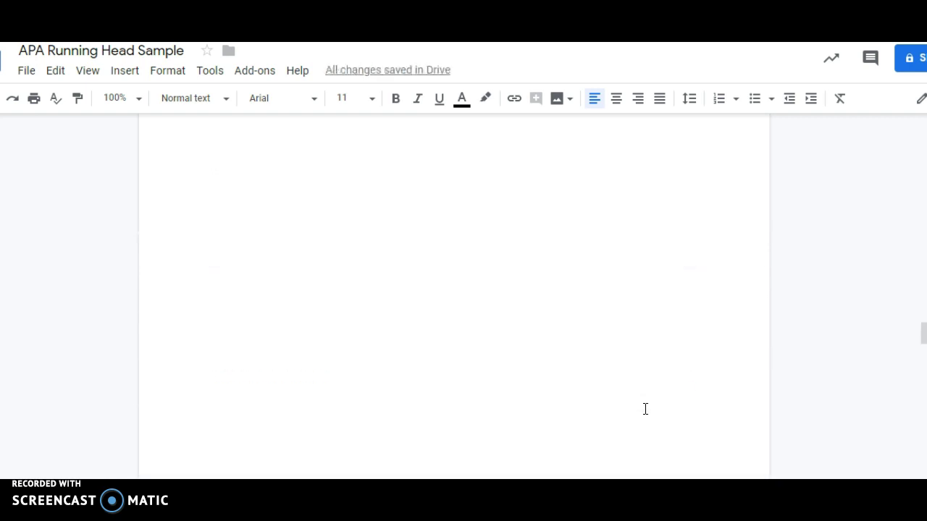
pyautogui.press('Up')
pyautogui.press('Up')
pyautogui.press('Up')
pyautogui.press('Up')
pyautogui.press('Up')
pyautogui.press('Up')
pyautogui.press('Up')
pyautogui.press('Up')
pyautogui.press('Up')
pyautogui.press('Up')
pyautogui.press('Up')
pyautogui.press('Up')
pyautogui.press('Up')
pyautogui.press('Up')
pyautogui.press('Up')
pyautogui.press('Up')
pyautogui.press('Up')
pyautogui.press('Up')
pyautogui.press('Up')
pyautogui.press('Up')
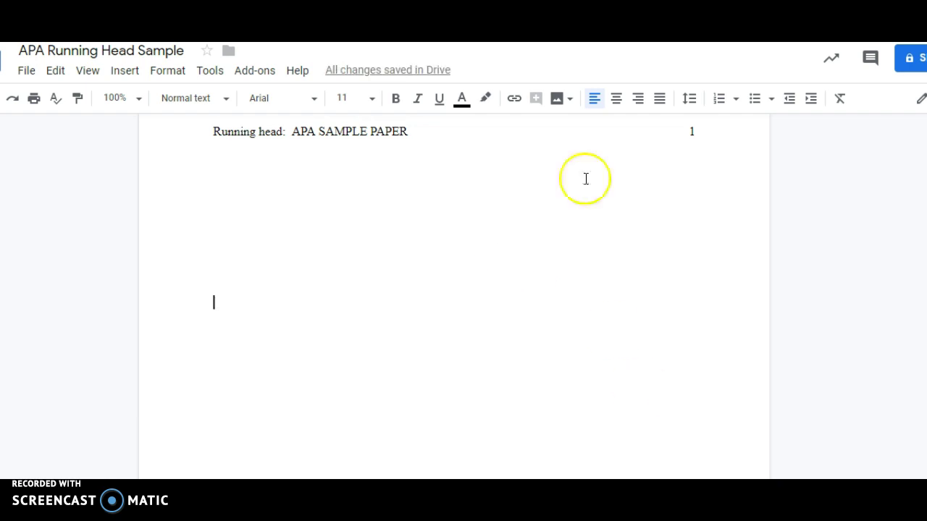
# Center the line and enter 'APA Running Head Sample Paper', the author's name, and 'Wilson College' on separate lines.
pyautogui.click(615, 102)
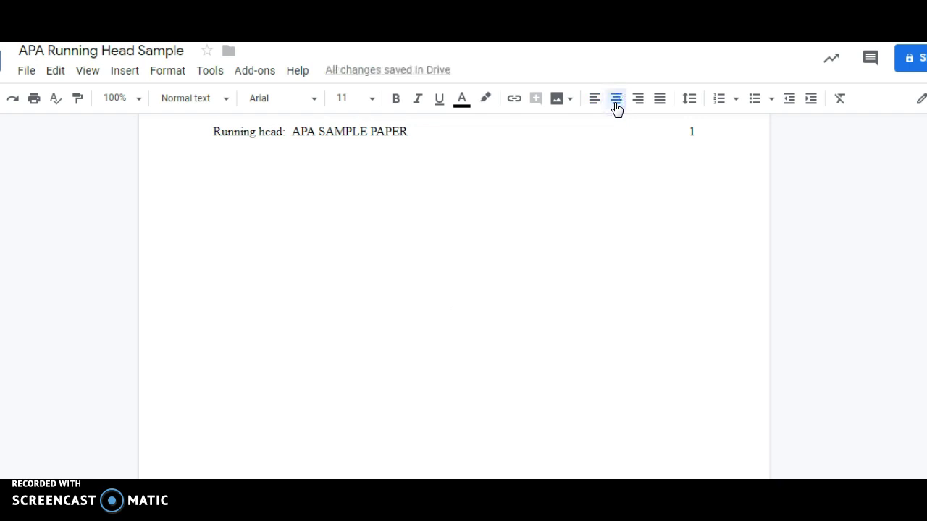
pyautogui.write('APA ')
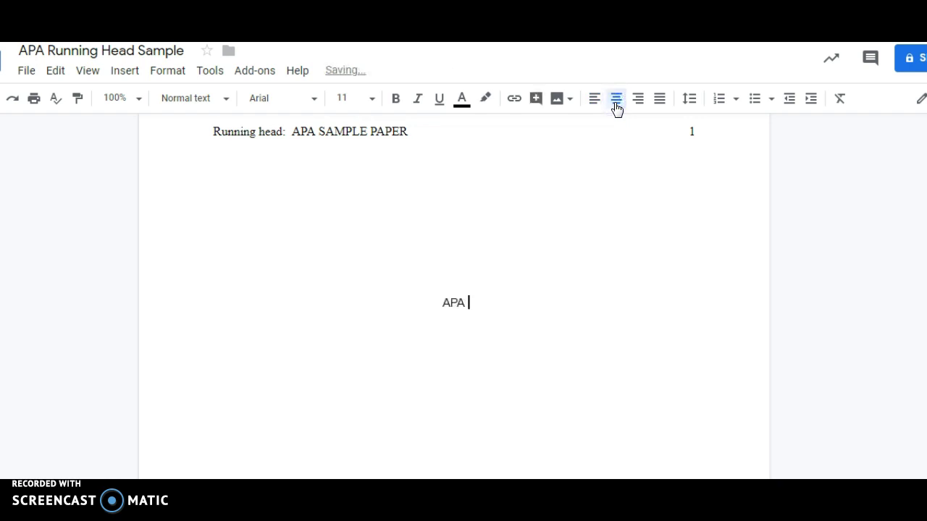
pyautogui.write('Running Head S')
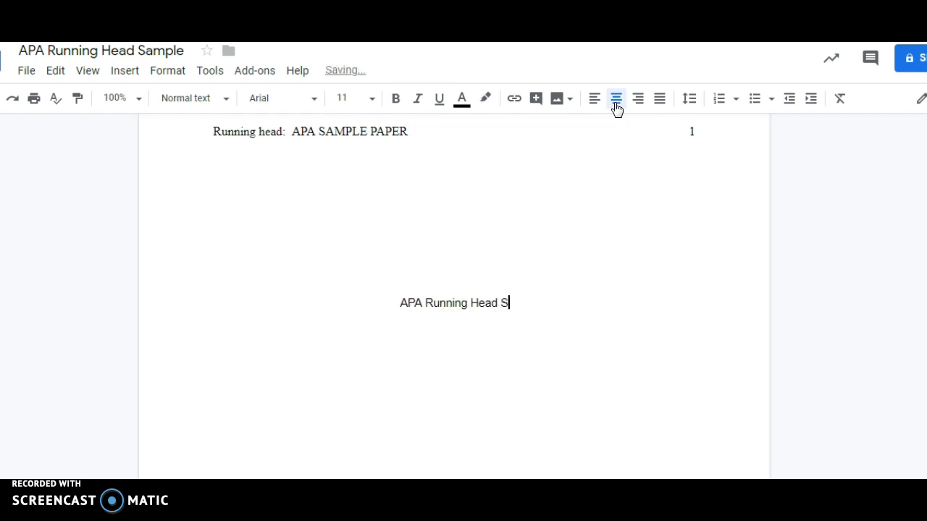
pyautogui.write('ample Paper')
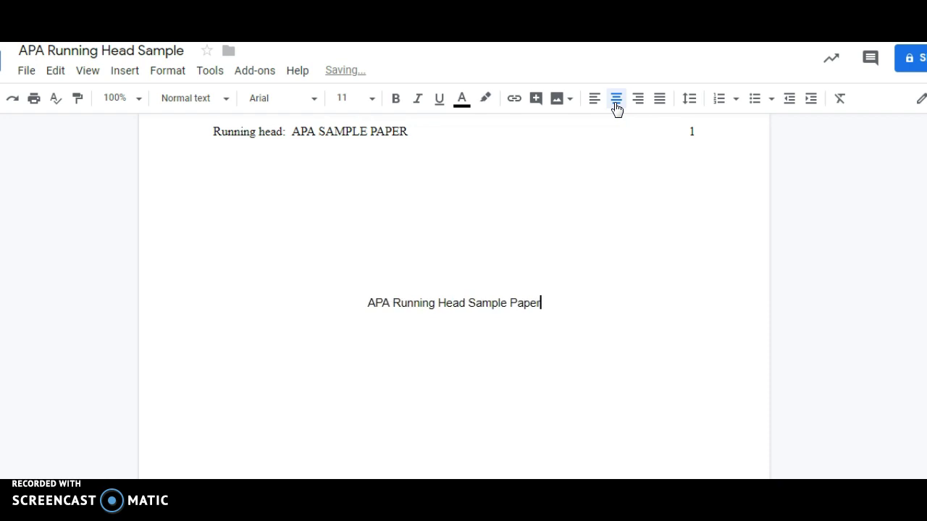
pyautogui.press('Return')
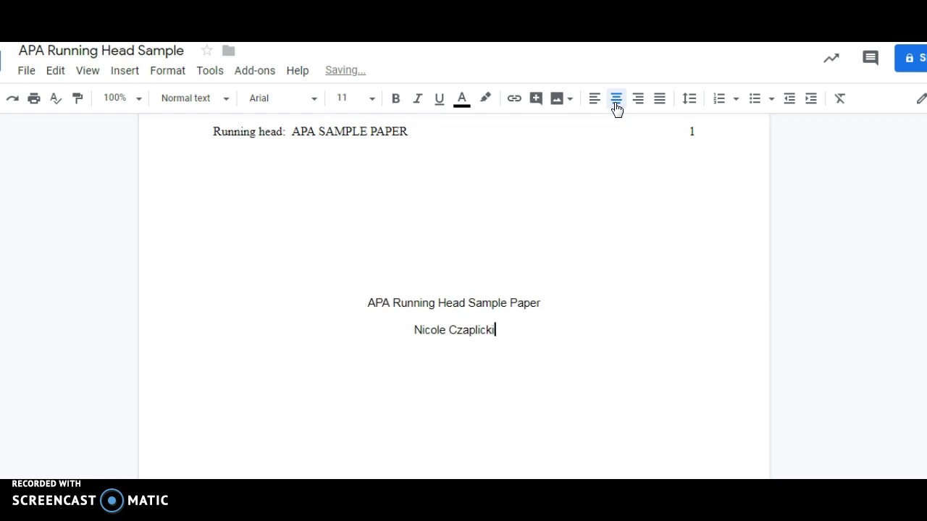
pyautogui.press('Return')
pyautogui.write('Wilson College')
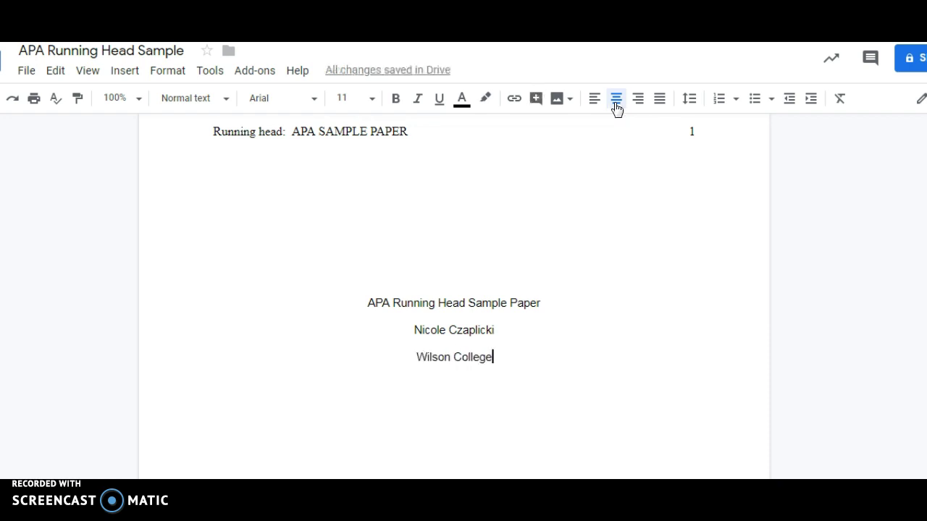
# Set the three title-page lines to Times New Roman, size 12.
pyautogui.moveTo(498, 357); pyautogui.dragTo(358, 309)
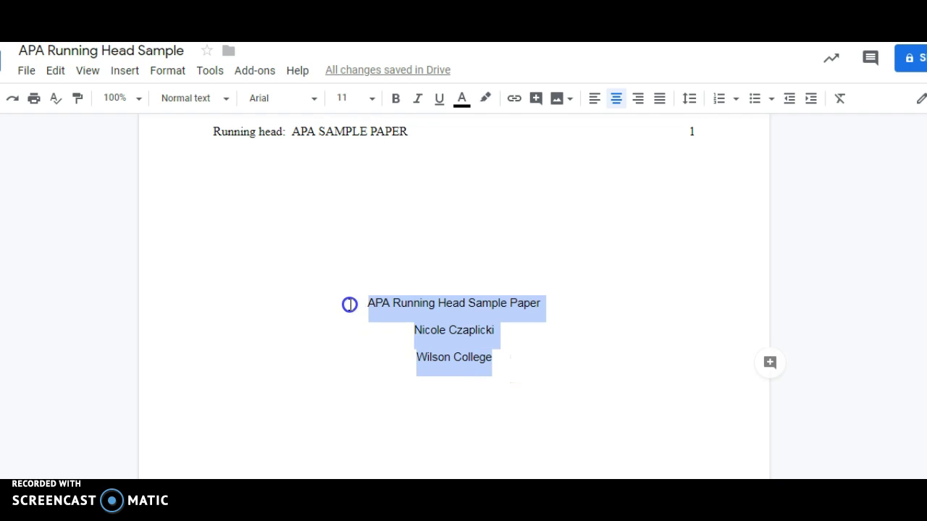
pyautogui.click(312, 100)
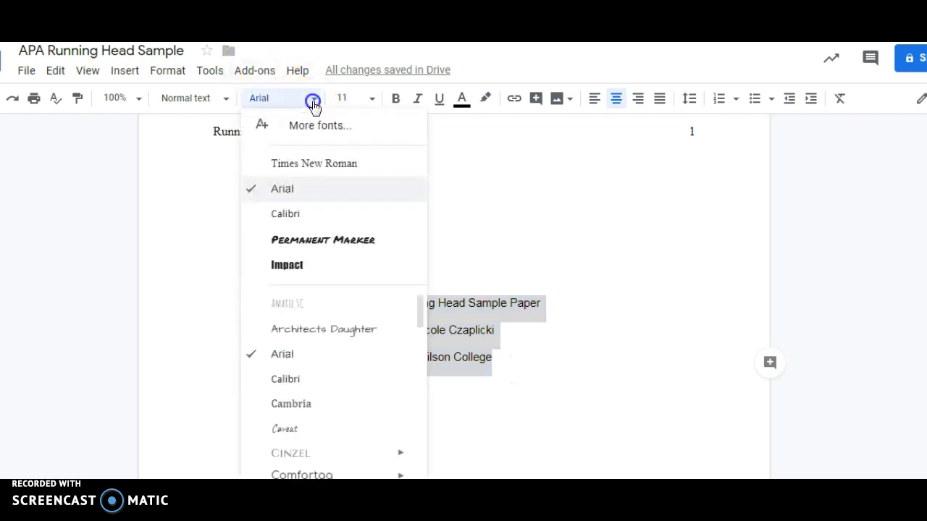
pyautogui.click(299, 164)
pyautogui.click(372, 99)
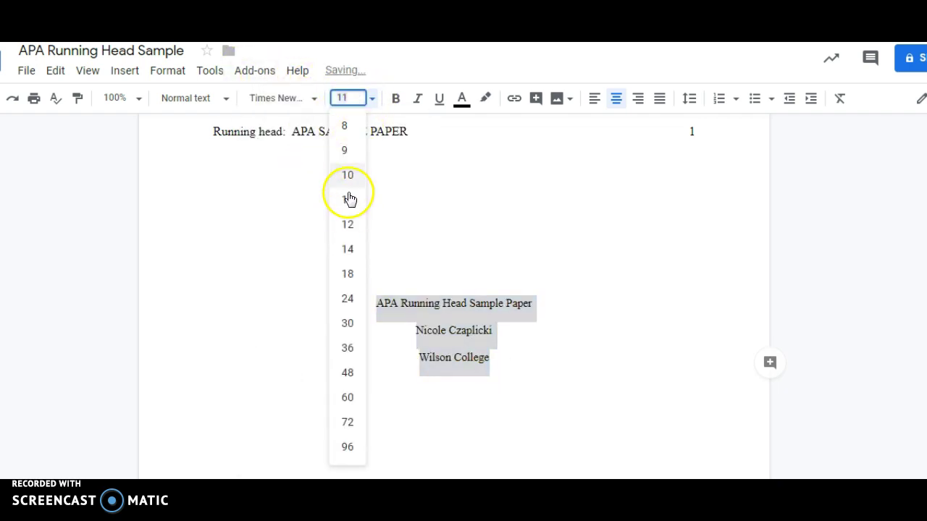
pyautogui.click(348, 224)
pyautogui.click(479, 354)
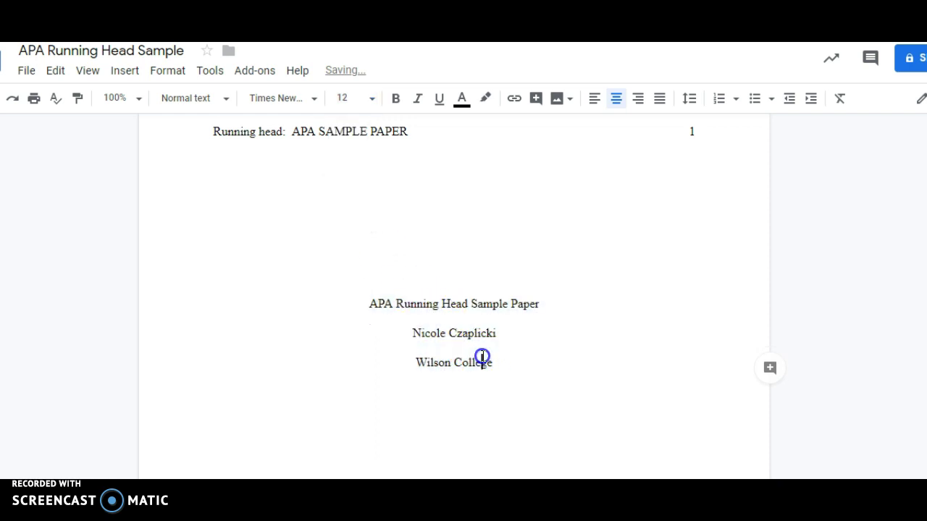
# Add the centred date 'March 22, 2019' on a new line below Wilson College.
pyautogui.click(491, 362)
pyautogui.press('Return')
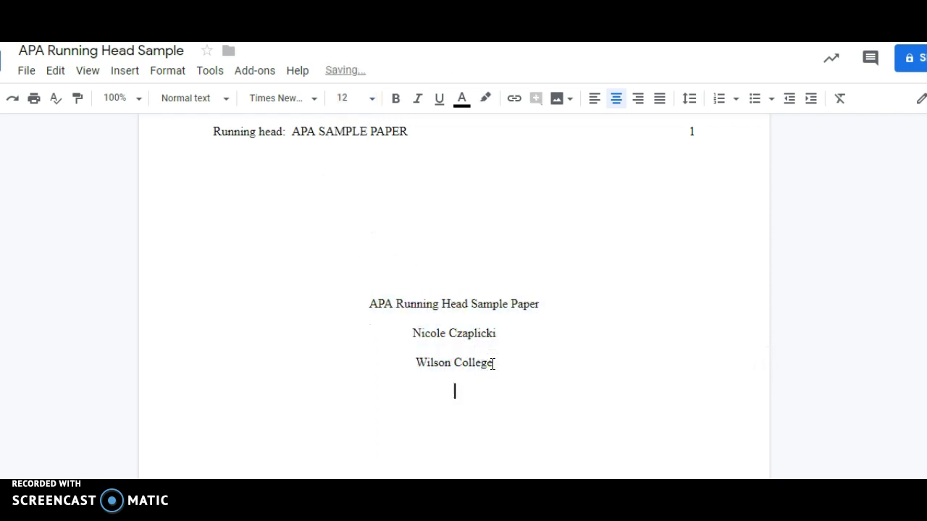
pyautogui.write('MAri')
pyautogui.press('BackSpace')
pyautogui.press('BackSpace')
pyautogui.press('BackSpace')
pyautogui.write('arch ')
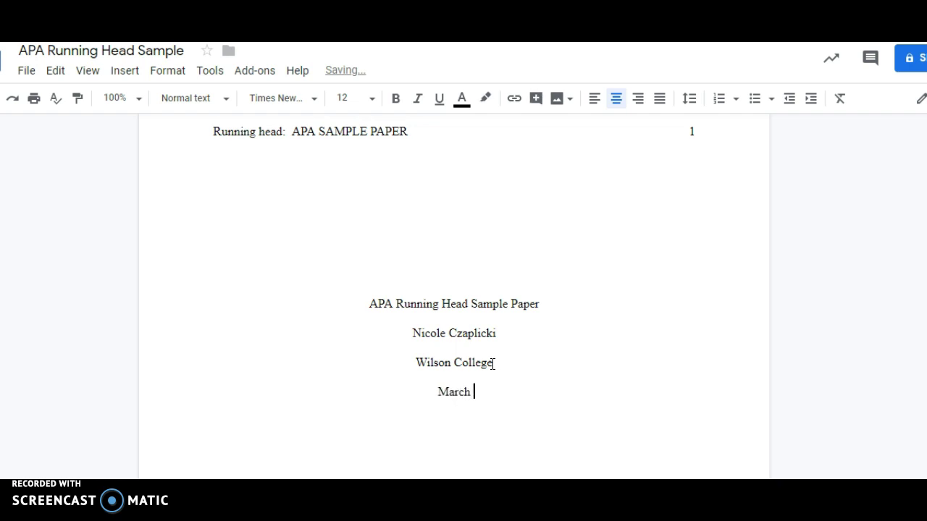
pyautogui.write('22, 20')
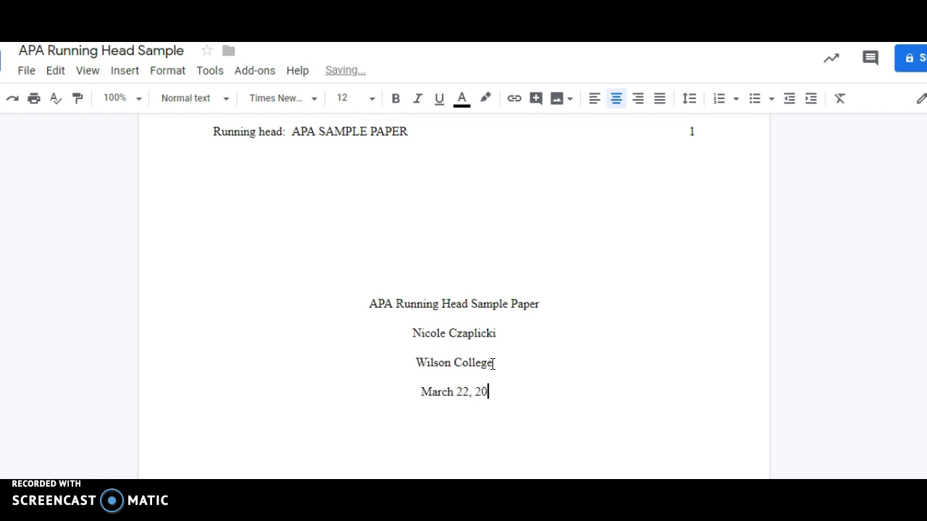
pyautogui.write('19')
pyautogui.click(502, 389)
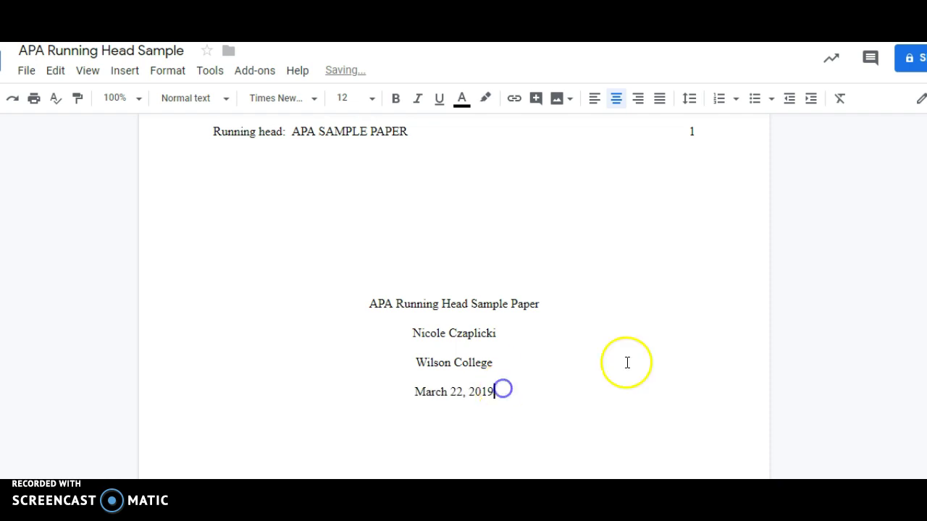
# Set page 2's first body line to centred, bold Times New Roman 12.
pyautogui.scroll(-3, 454, 259)
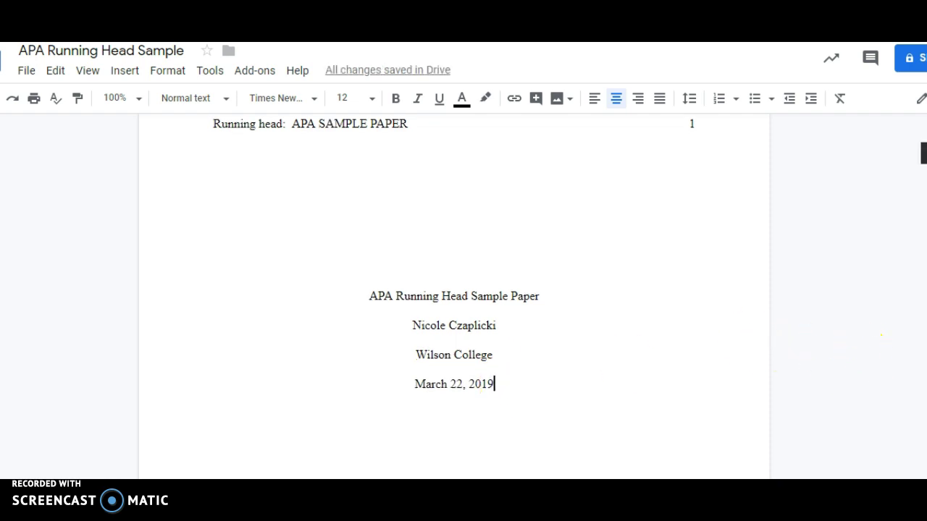
pyautogui.scroll(-10, 848, 300)
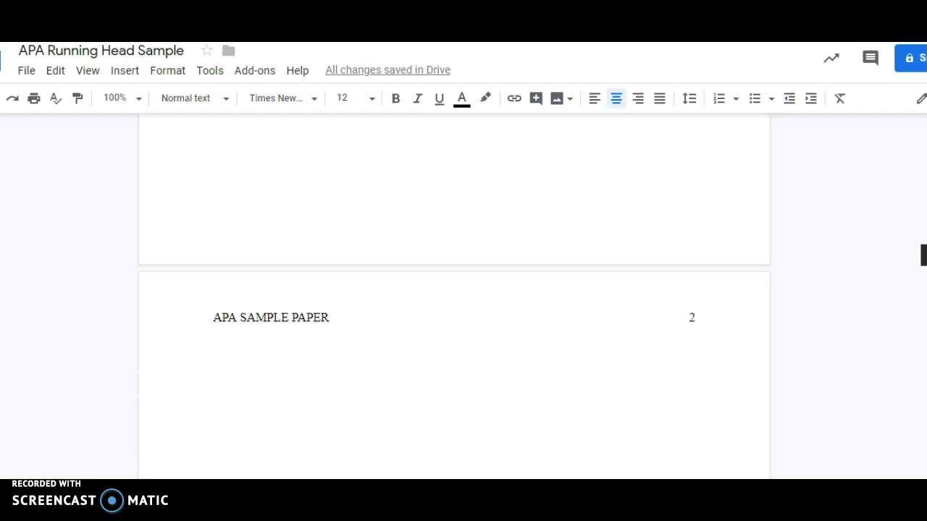
pyautogui.click(335, 292)
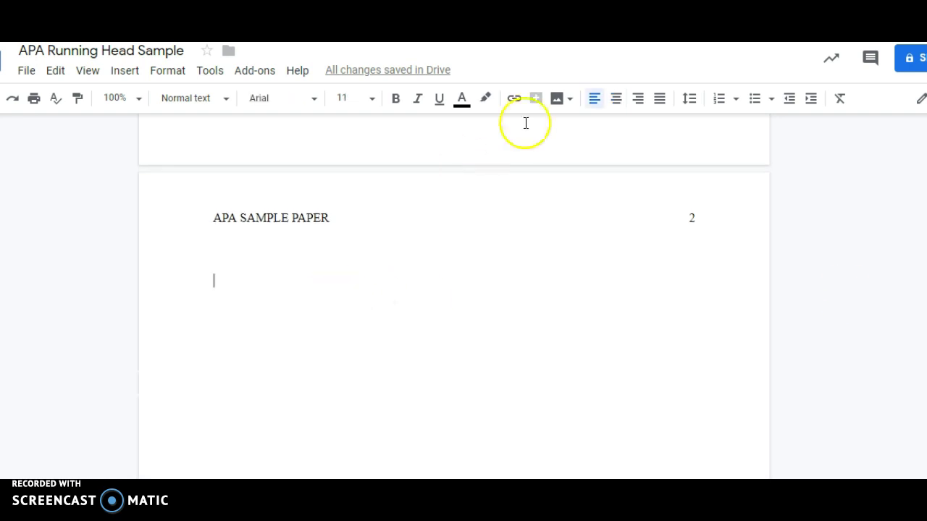
pyautogui.click(622, 106)
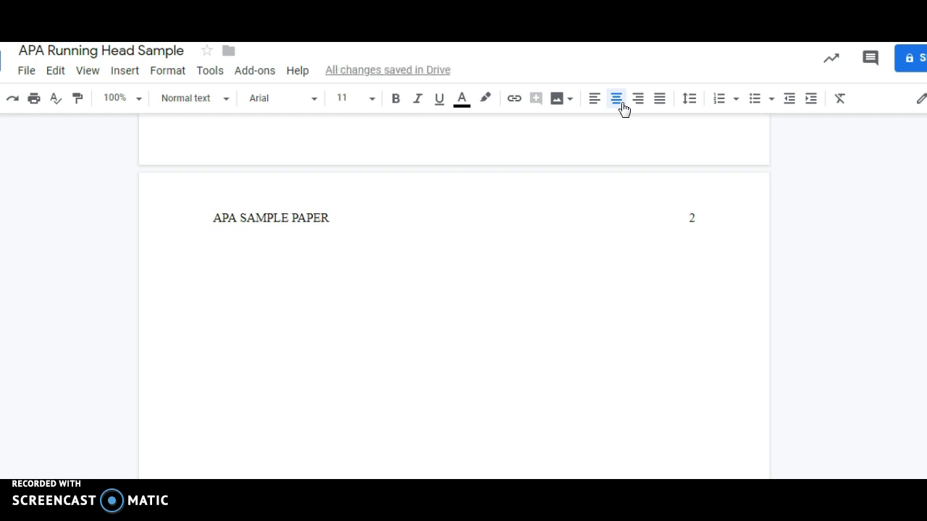
pyautogui.click(319, 105)
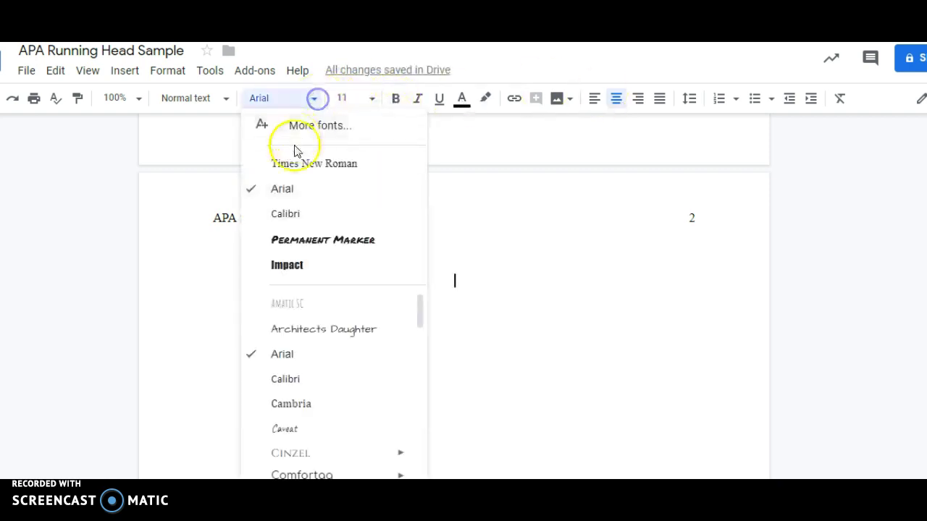
pyautogui.click(294, 161)
pyautogui.click(374, 106)
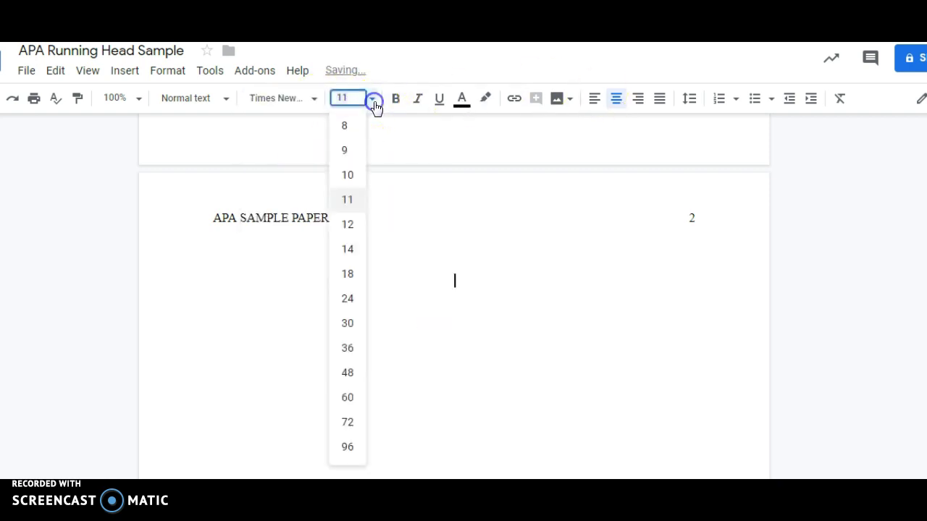
pyautogui.click(352, 225)
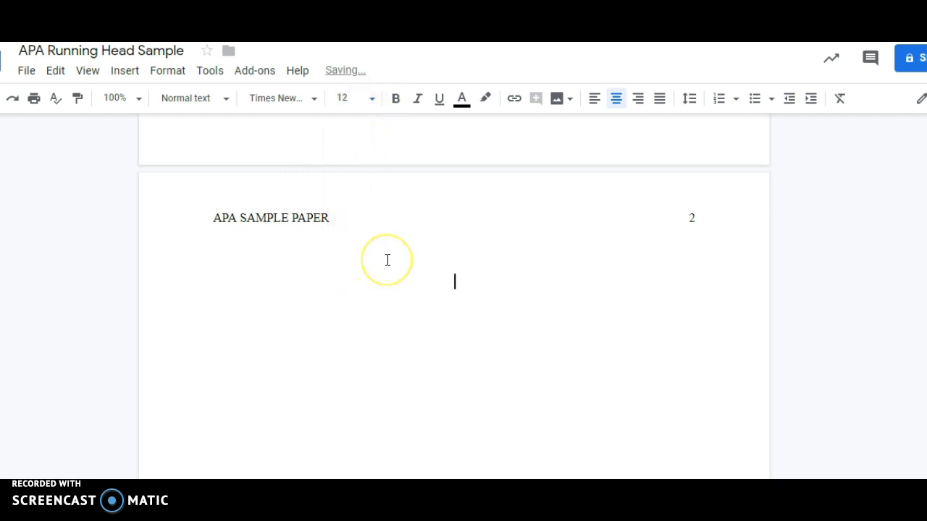
pyautogui.click(395, 98)
# Replace the leftover 'Heading 1' text with the bold centred heading 'Part 1: The Analysis' and start a new line.
pyautogui.write('Headi')
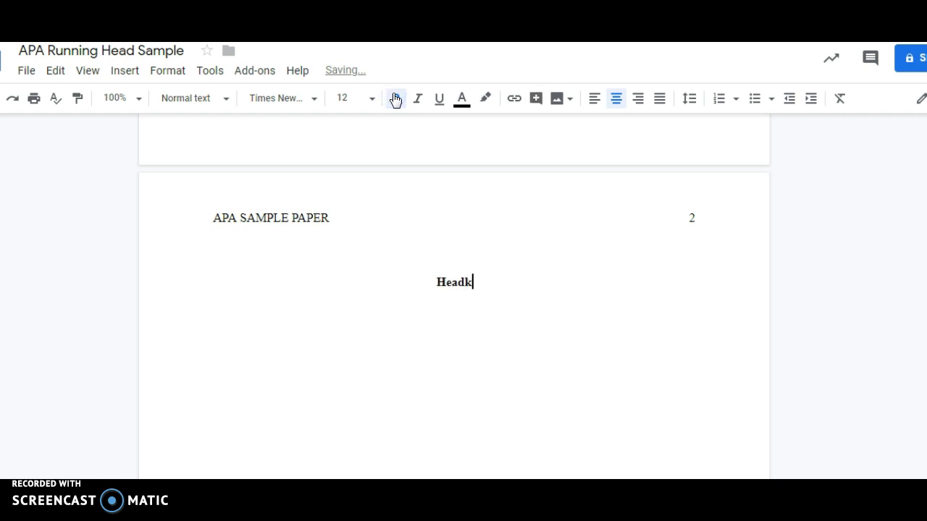
pyautogui.press('BackSpace')
pyautogui.write('ing 1')
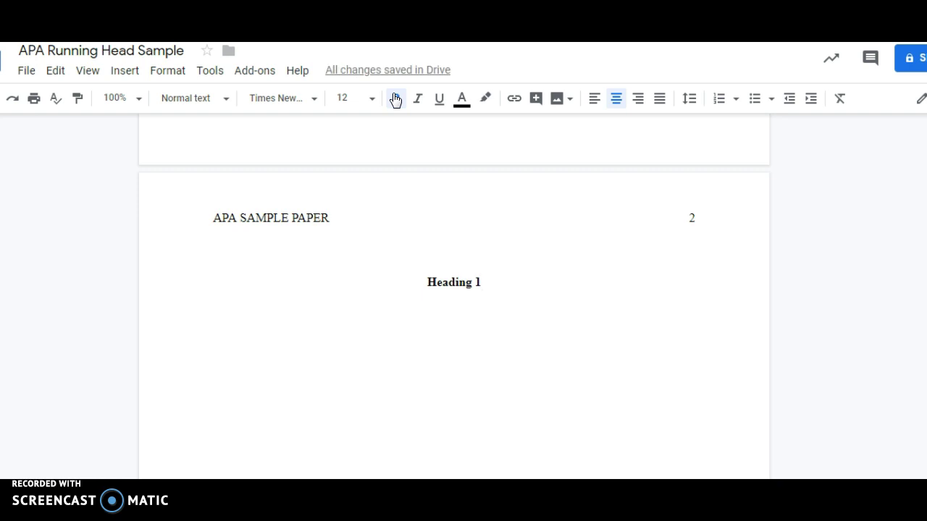
pyautogui.press('BackSpace')
pyautogui.press('BackSpace')
pyautogui.press('BackSpace')
pyautogui.press('BackSpace')
pyautogui.press('BackSpace')
pyautogui.press('BackSpace')
pyautogui.press('BackSpace')
pyautogui.press('BackSpace')
pyautogui.press('BackSpace')
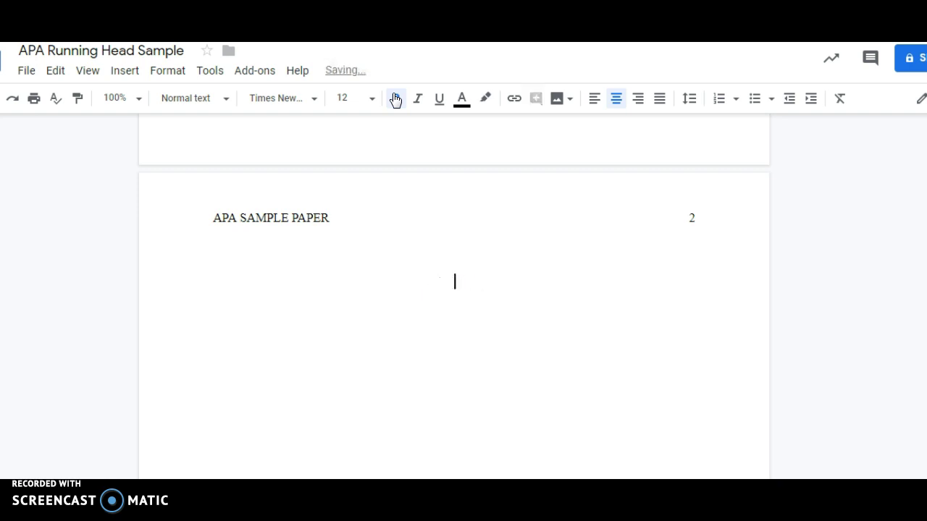
pyautogui.write('Part O')
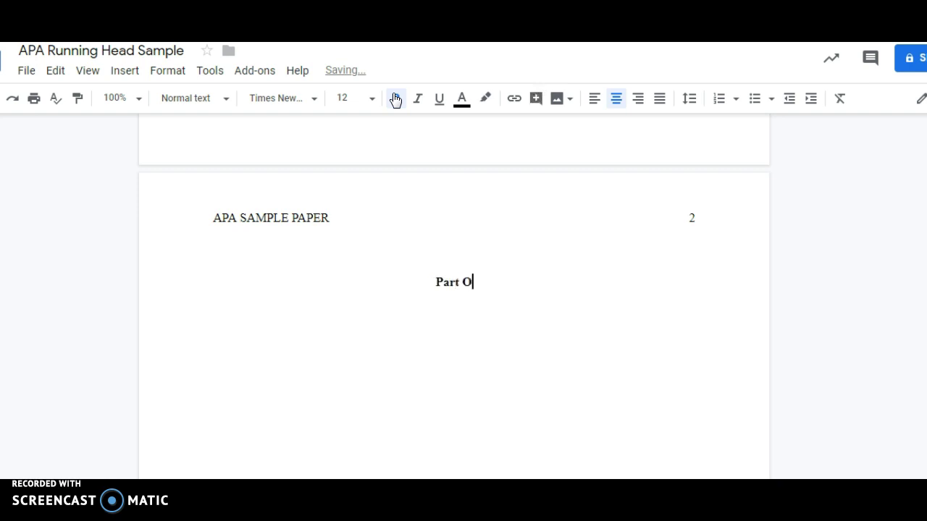
pyautogui.press('BackSpace')
pyautogui.write('1:  The Analysis')
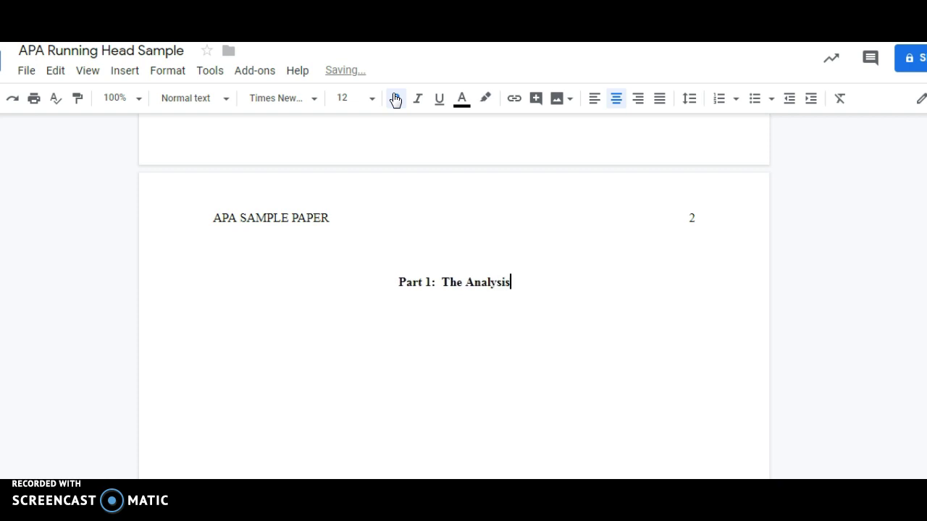
pyautogui.press('Return')
# Type the bold, left-aligned subheading line 'Comparision' and start a new line.
pyautogui.click(396, 99)
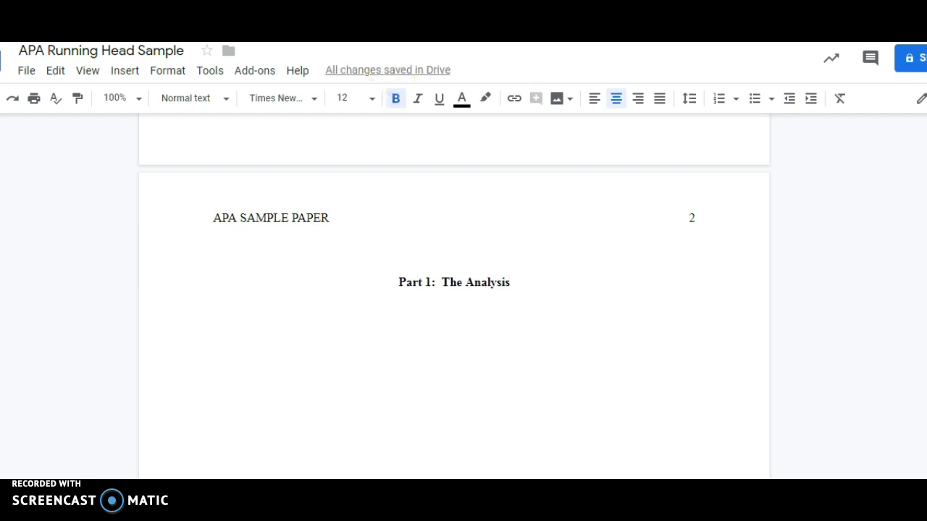
pyautogui.click(595, 106)
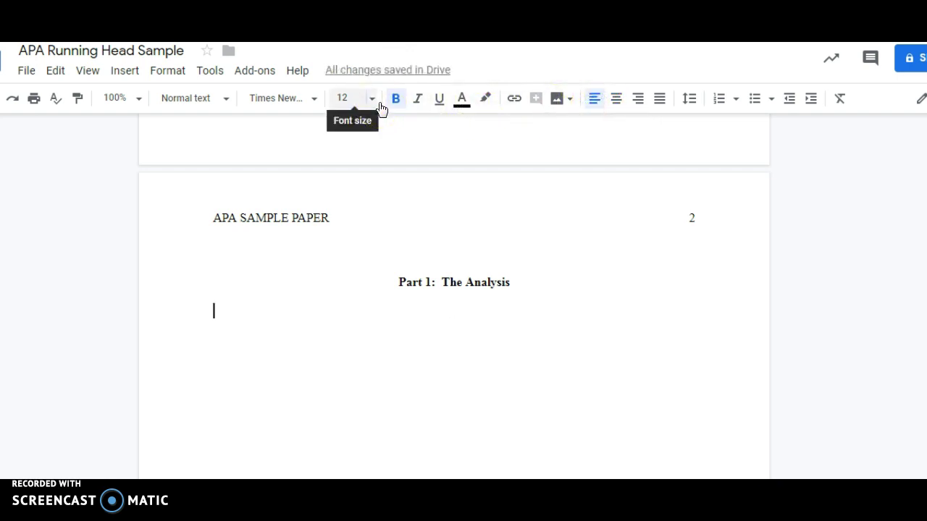
pyautogui.write('Co')
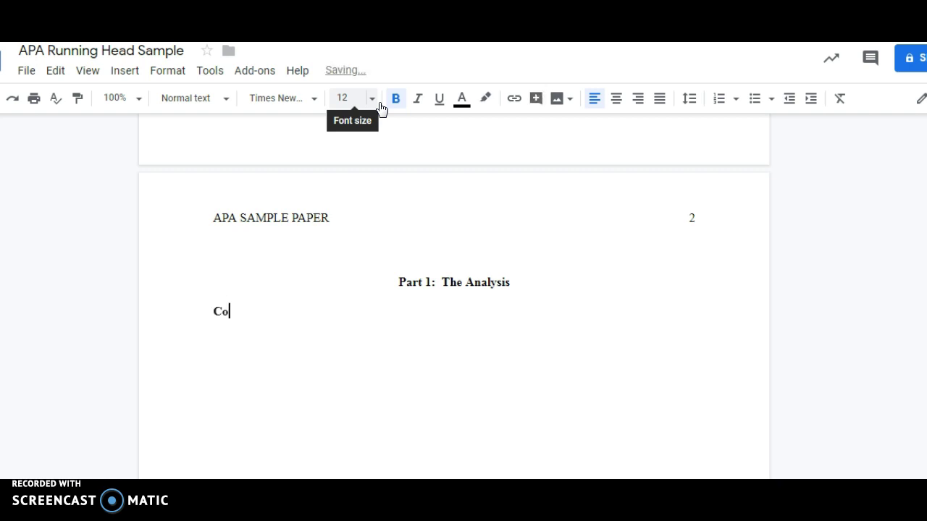
pyautogui.write('mparision')
pyautogui.press('Return')
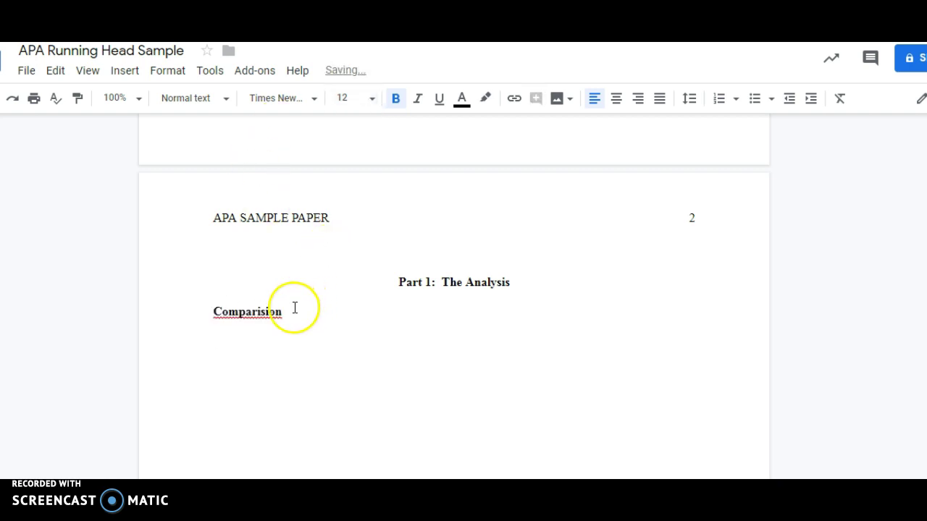
# Correct the subheading's spelling to 'Comparison' and place the cursor on the empty line below.
pyautogui.click(286, 311)
pyautogui.moveTo(286, 312); pyautogui.dragTo(217, 311)
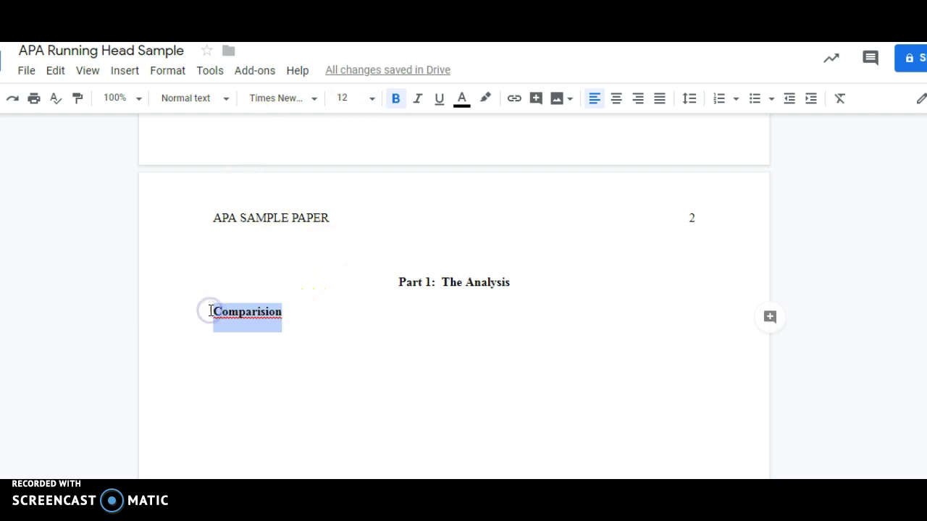
pyautogui.write('oompa')
pyautogui.press('BackSpace')
pyautogui.press('BackSpace')
pyautogui.press('BackSpace')
pyautogui.press('BackSpace')
pyautogui.press('BackSpace')
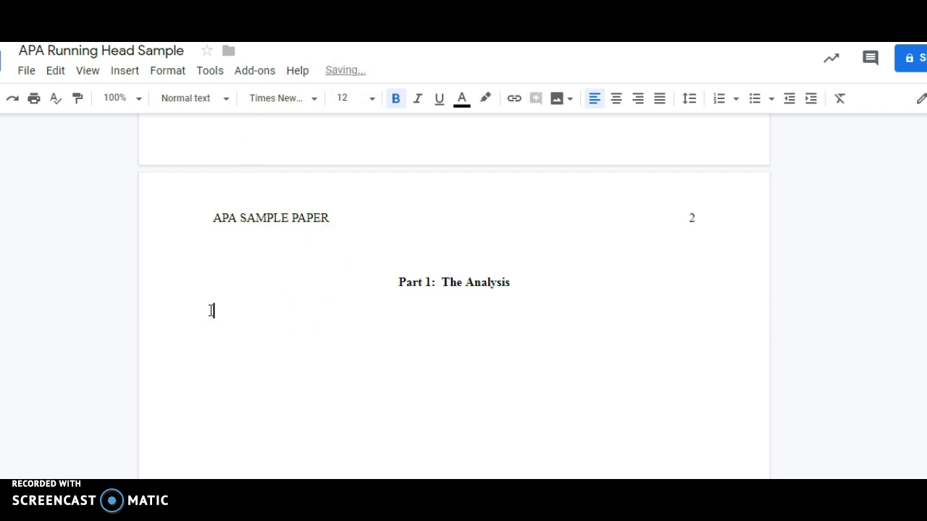
pyautogui.write('Comparison')
pyautogui.press('Return')
pyautogui.click(198, 310)
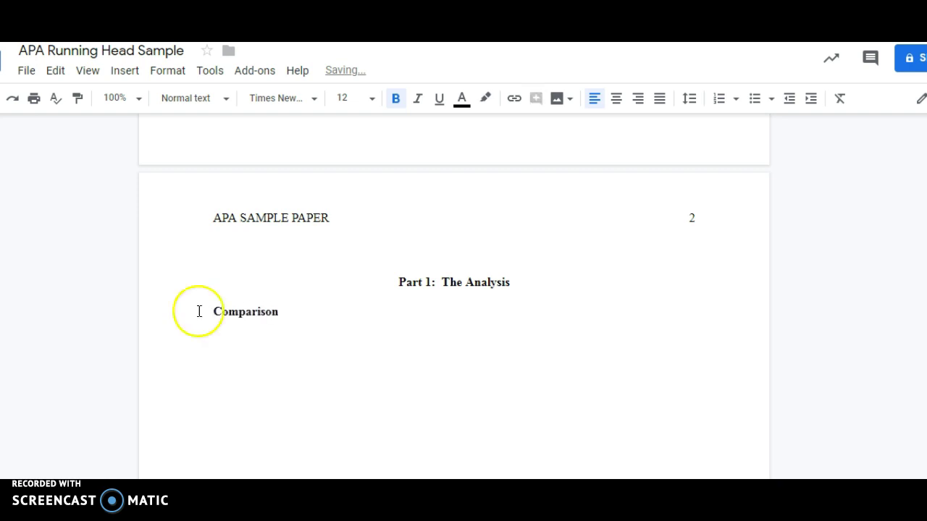
pyautogui.click(243, 328)
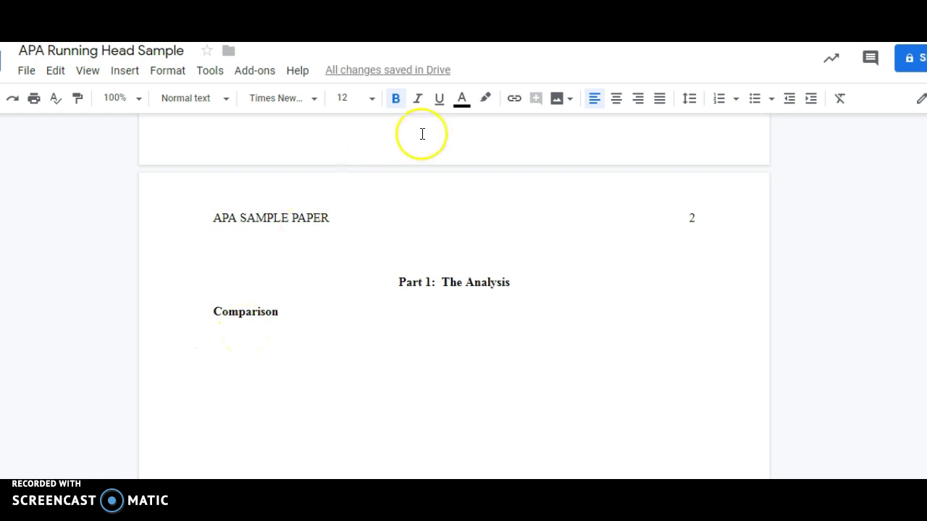
# With bold off and a Tab indent, type 'In this report, the nutritional data for two days will be analyzed…'.
pyautogui.click(396, 103)
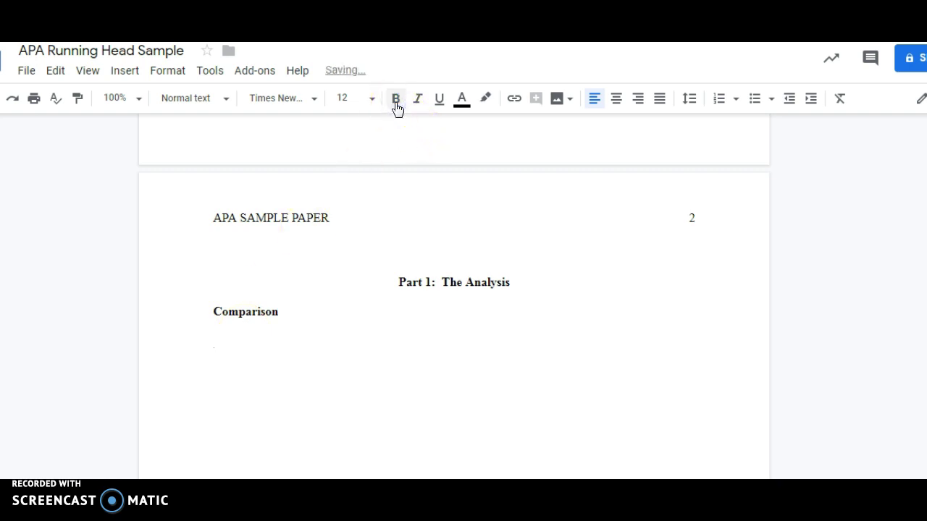
pyautogui.press('Tab')
pyautogui.write('In this rep')
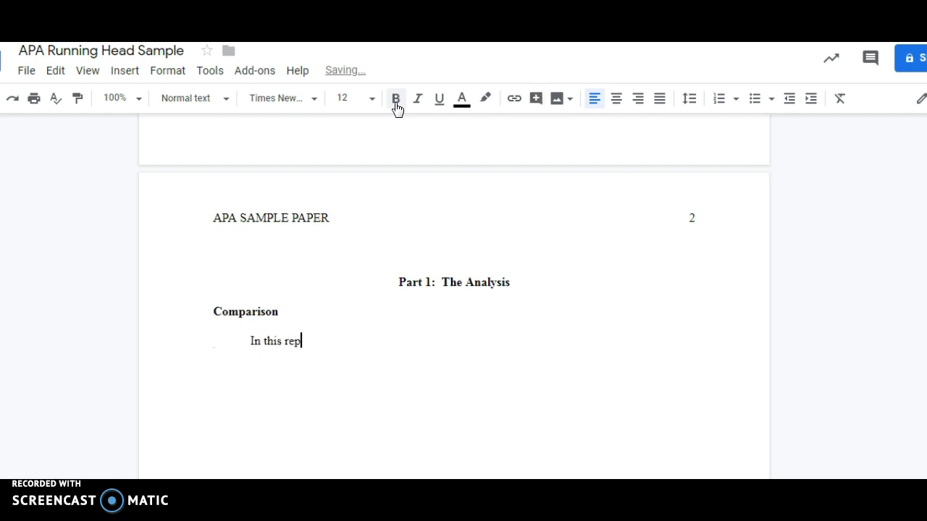
pyautogui.write('ort, we will')
pyautogui.press('BackSpace')
pyautogui.press('BackSpace')
pyautogui.press('BackSpace')
pyautogui.press('BackSpace')
pyautogui.press('BackSpace')
pyautogui.press('BackSpace')
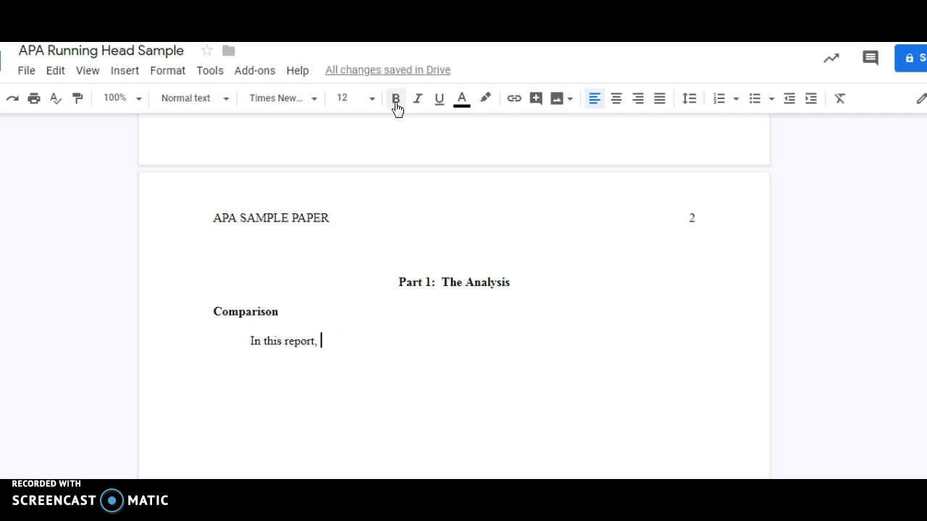
pyautogui.write('the d')
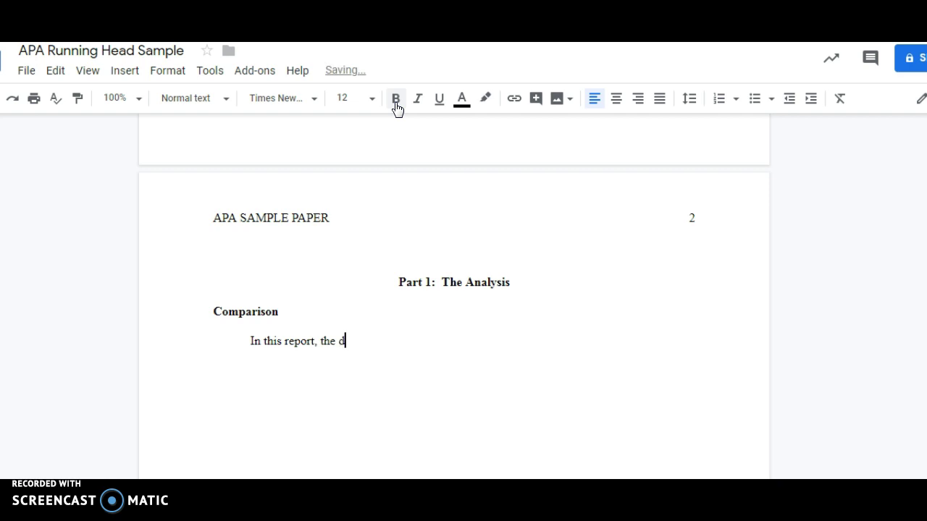
pyautogui.press('BackSpace')
pyautogui.write('nutirio')
pyautogui.write('na')
pyautogui.press('BackSpace')
pyautogui.press('BackSpace')
pyautogui.press('BackSpace')
pyautogui.press('BackSpace')
pyautogui.press('BackSpace')
pyautogui.press('BackSpace')
pyautogui.write('ritional data')
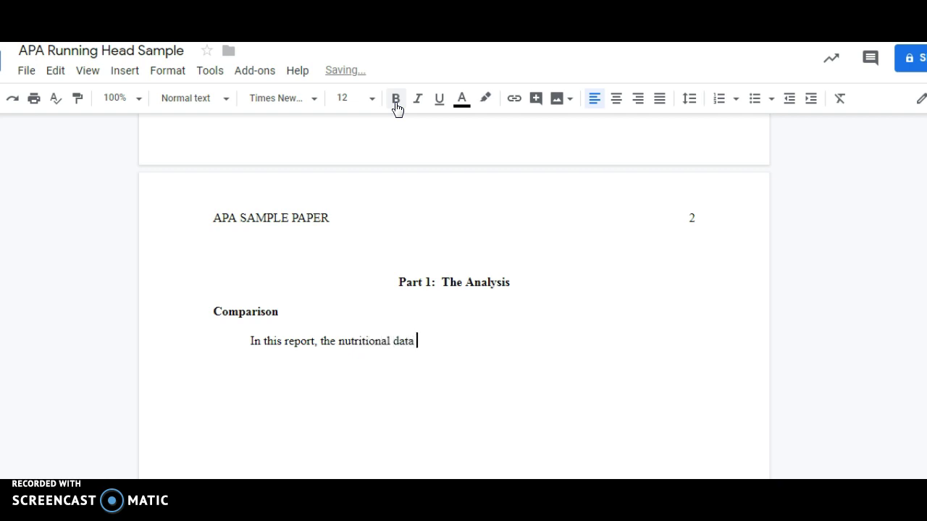
pyautogui.write(' for two days will be analay')
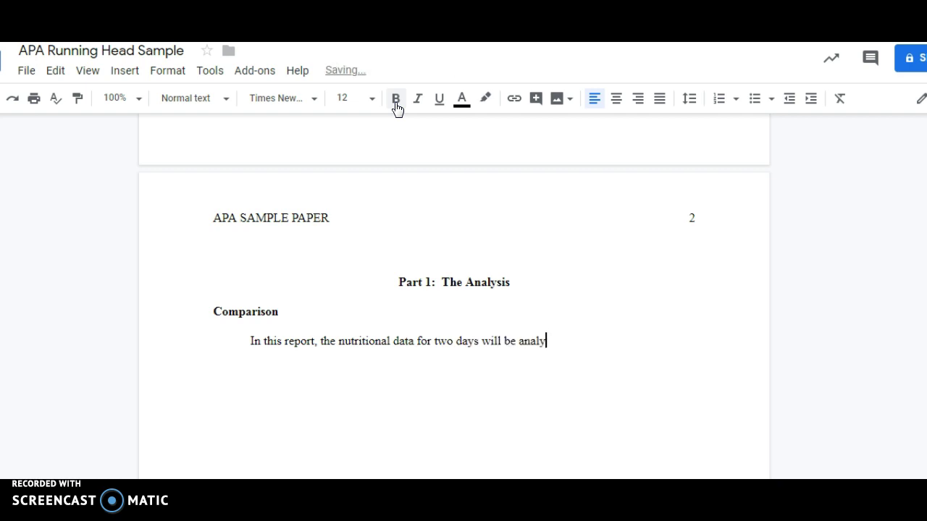
pyautogui.write('zed...')
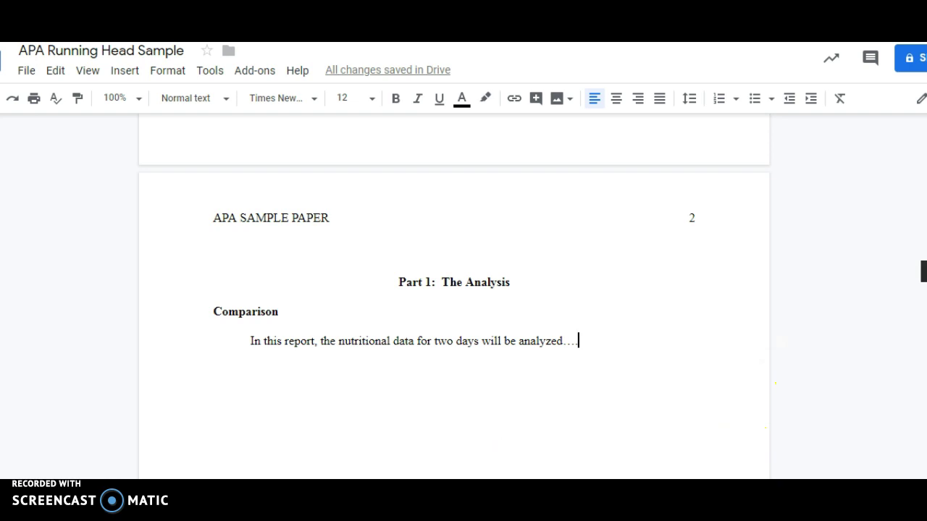
# Scroll back up to review page 1's title page with its running head and centred title lines.
pyautogui.scroll(3, 775, 384)
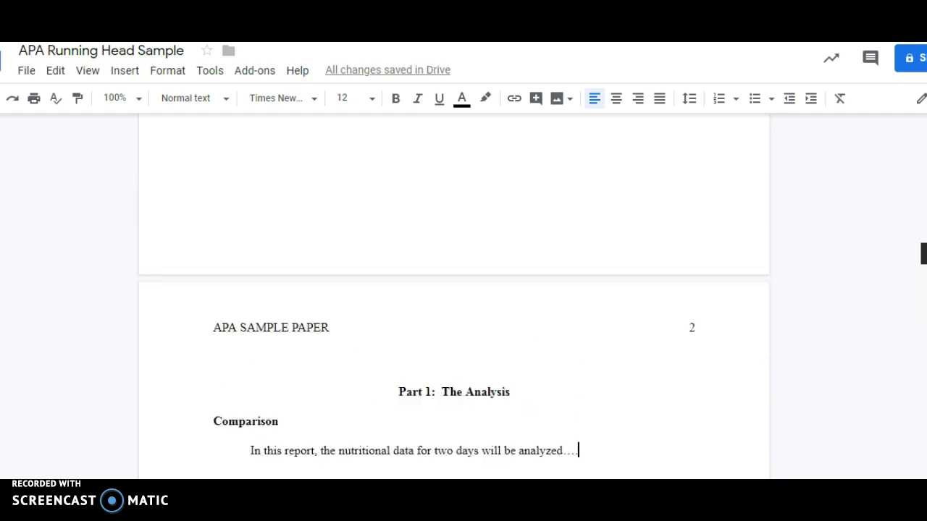
pyautogui.scroll(-3, 454, 326)
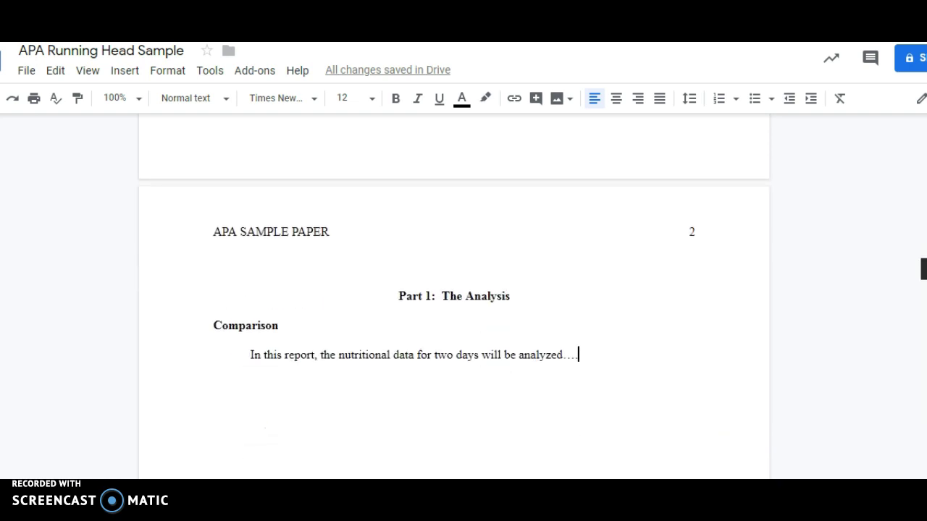
pyautogui.scroll(7, 453, 325)
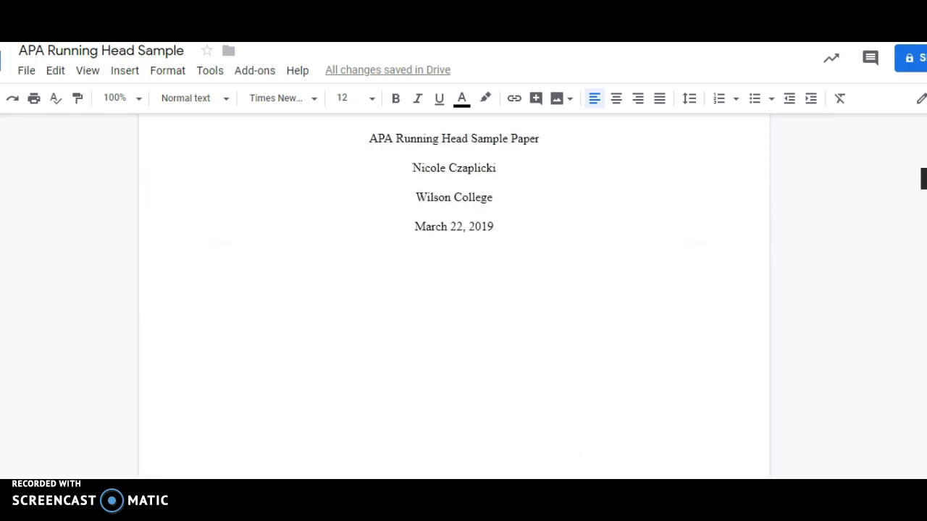
pyautogui.scroll(5, 453, 325)
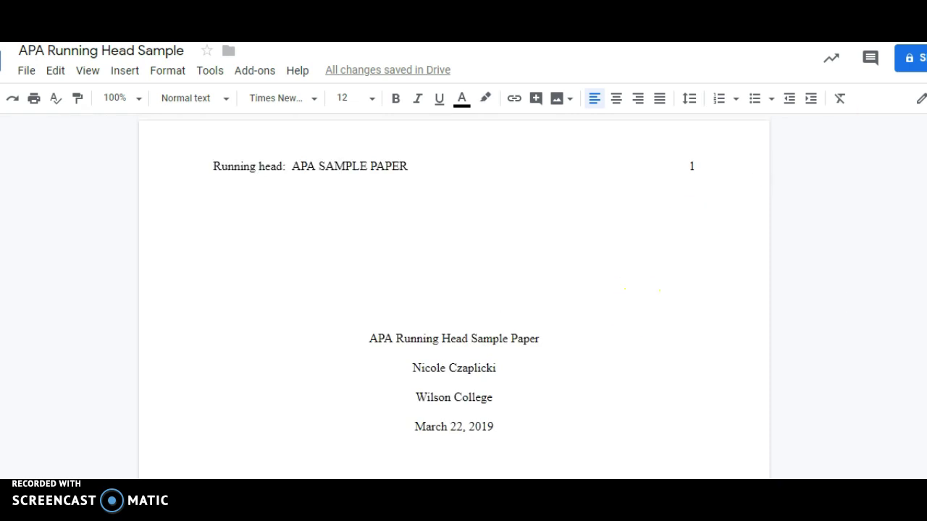
pyautogui.scroll(-3, 453, 297)
pyautogui.scroll(-15, 453, 297)
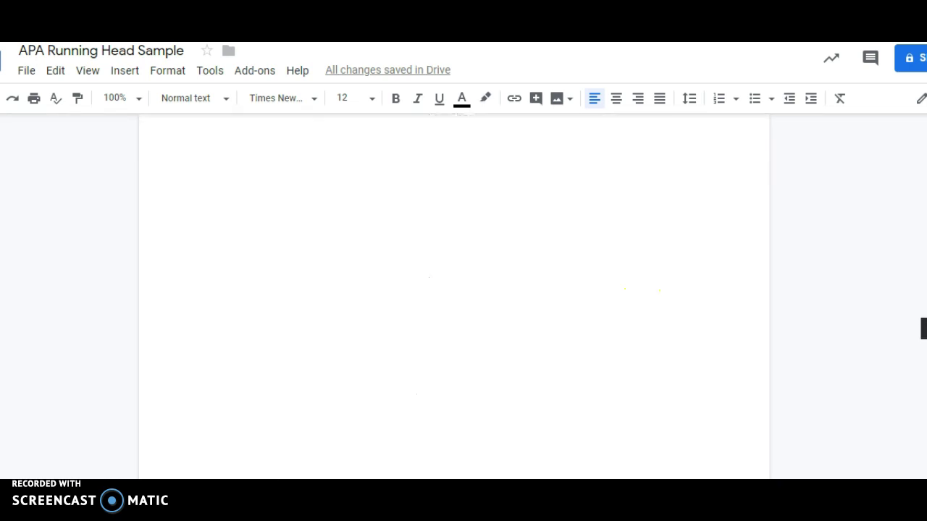
pyautogui.scroll(15, 453, 296)
pyautogui.scroll(3, 453, 296)
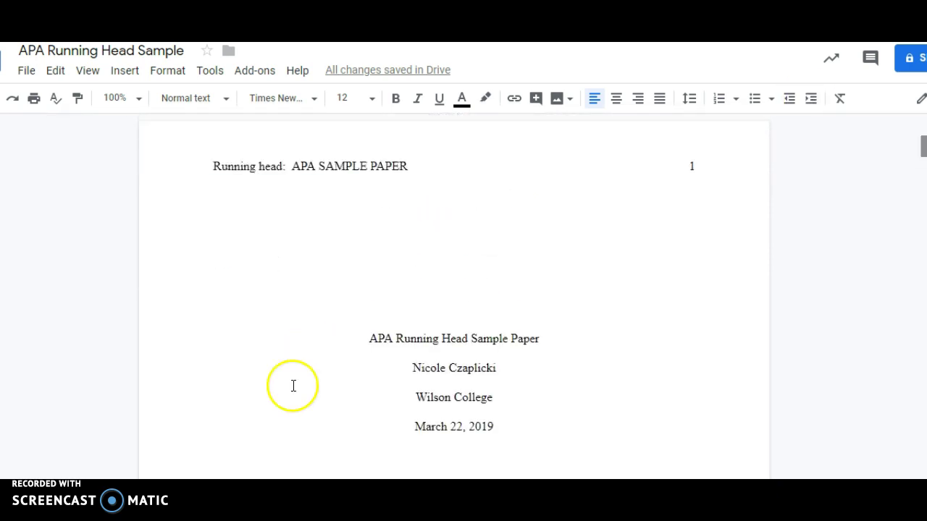